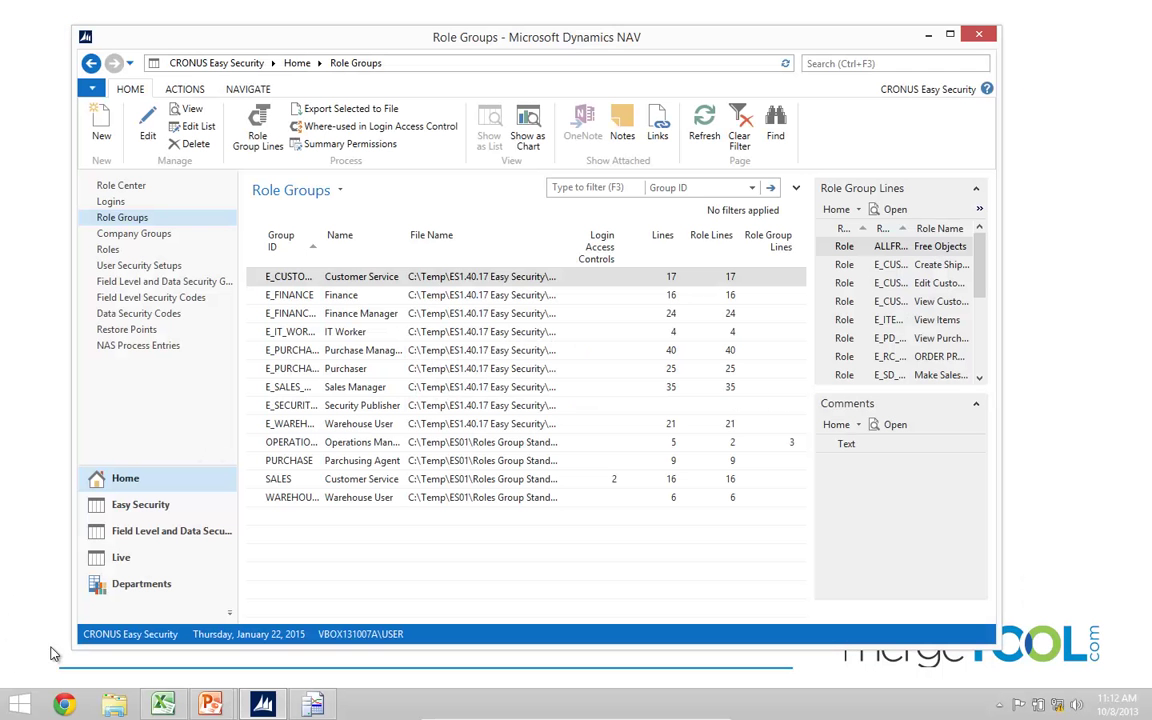
Open the released sales order for The Cannon Group PLC from Order Processing, examine which fields and actions are available, and close it
{"action": "left_click", "coordinate": [135, 583]}
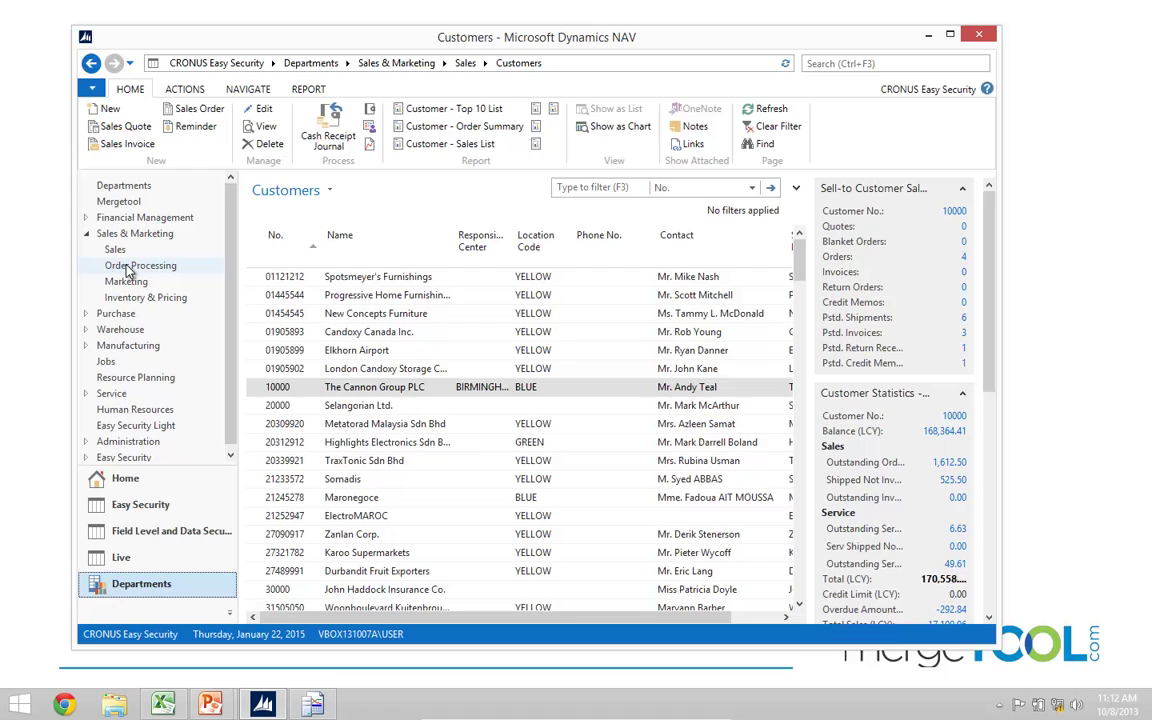
{"action": "left_click", "coordinate": [150, 193]}
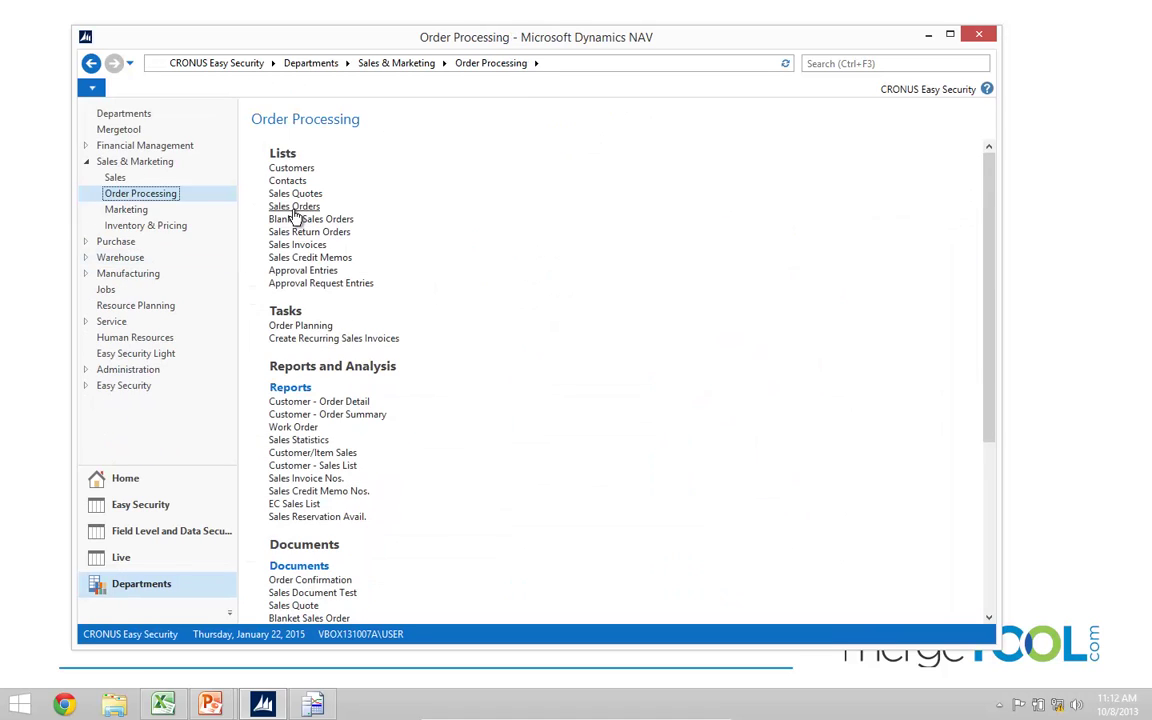
{"action": "left_click", "coordinate": [285, 206]}
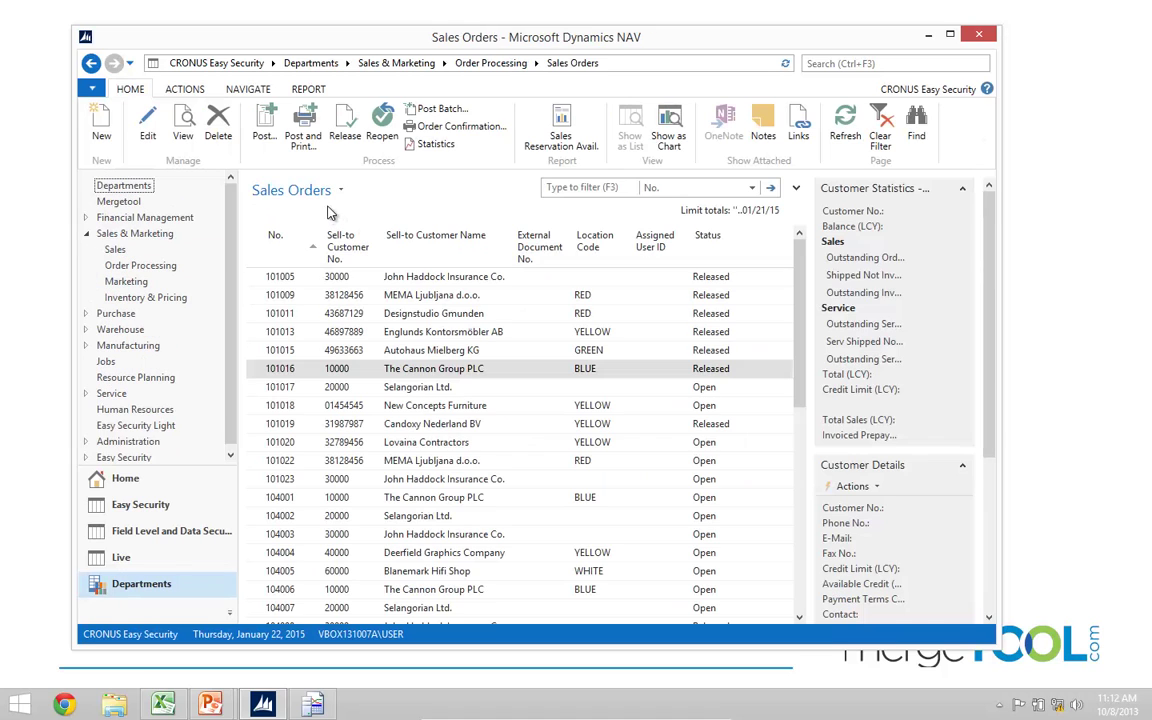
{"action": "left_click", "coordinate": [257, 375]}
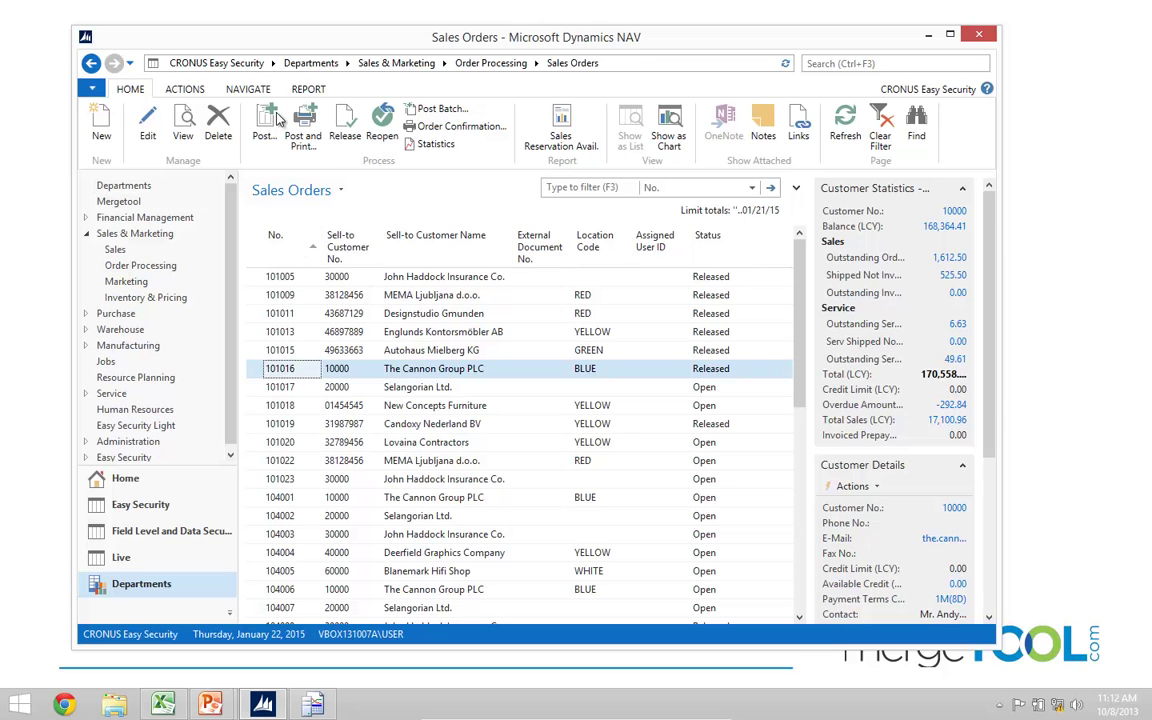
{"action": "key", "text": "ctrl+shift+e"}
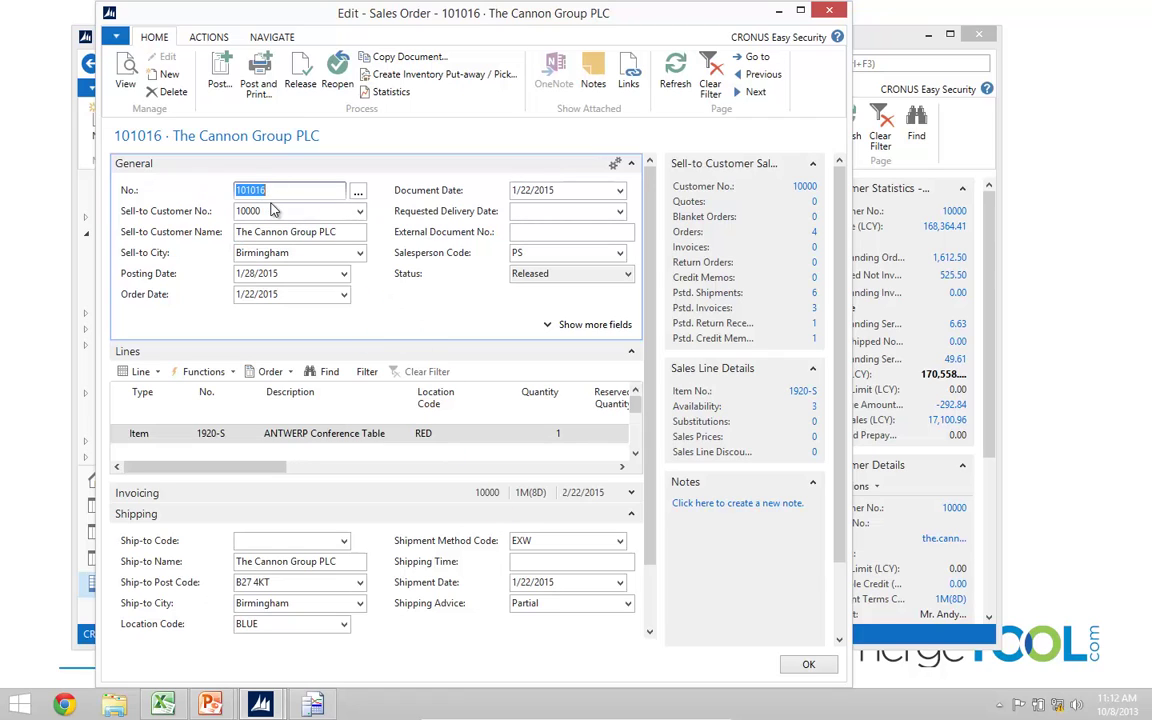
{"action": "key", "text": "Escape"}
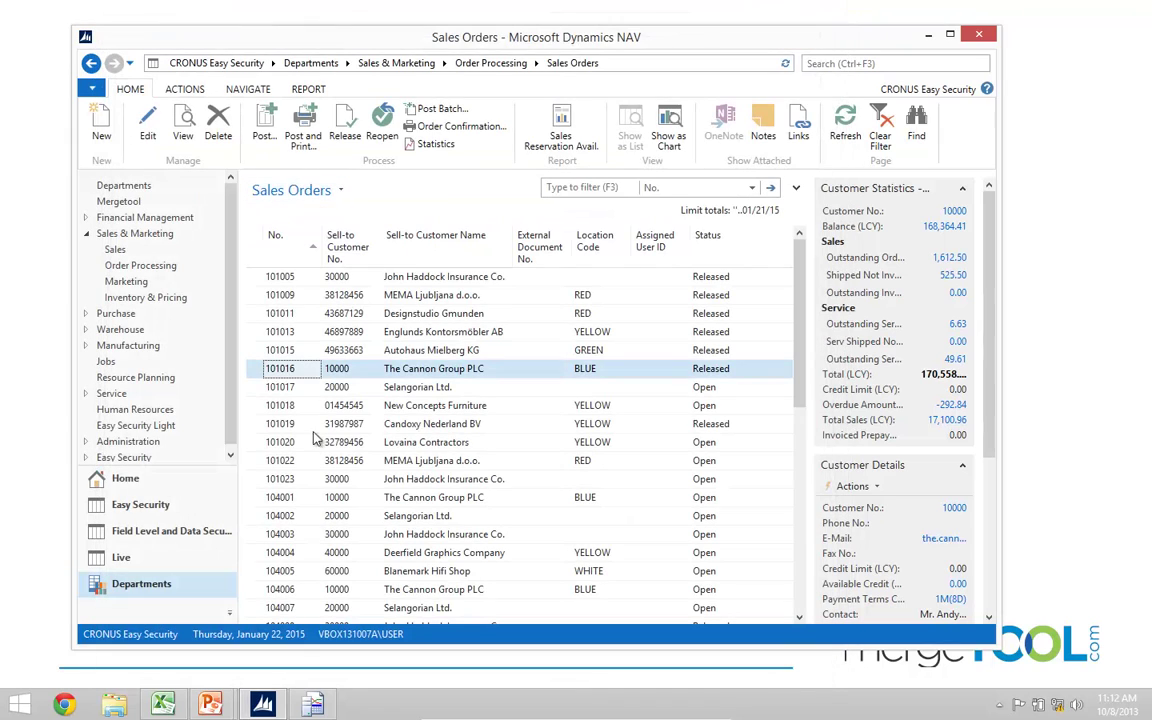
Create a user security setup with a blank user ID for source table 36, keeping the READONLY field level security code
{"action": "left_click", "coordinate": [118, 478]}
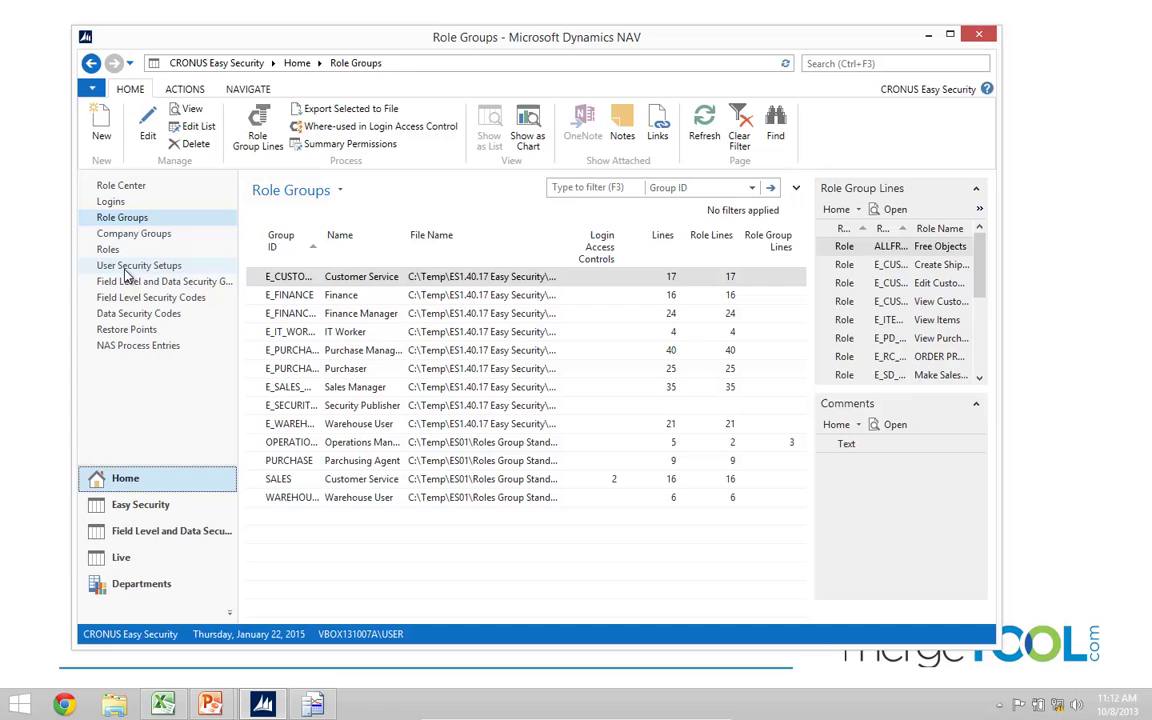
{"action": "left_click", "coordinate": [127, 266]}
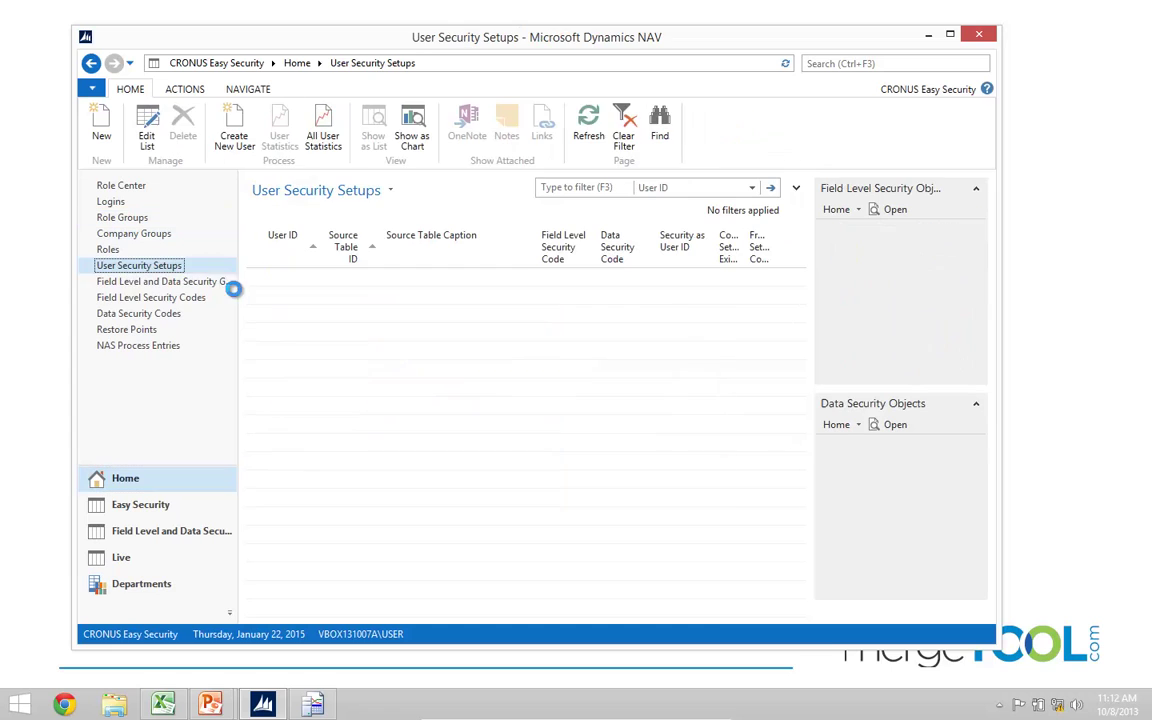
{"action": "left_click", "coordinate": [101, 128]}
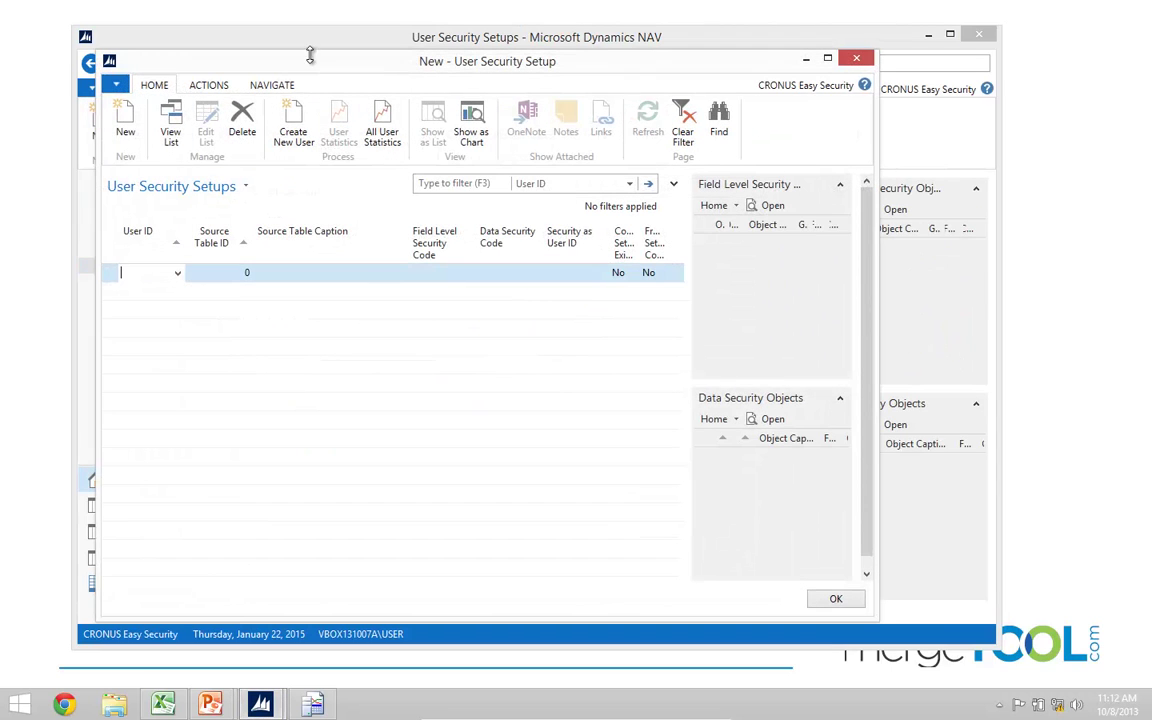
{"action": "left_click_drag", "start_coordinate": [311, 68], "coordinate": [255, 64]}
{"action": "key", "text": "Tab"}
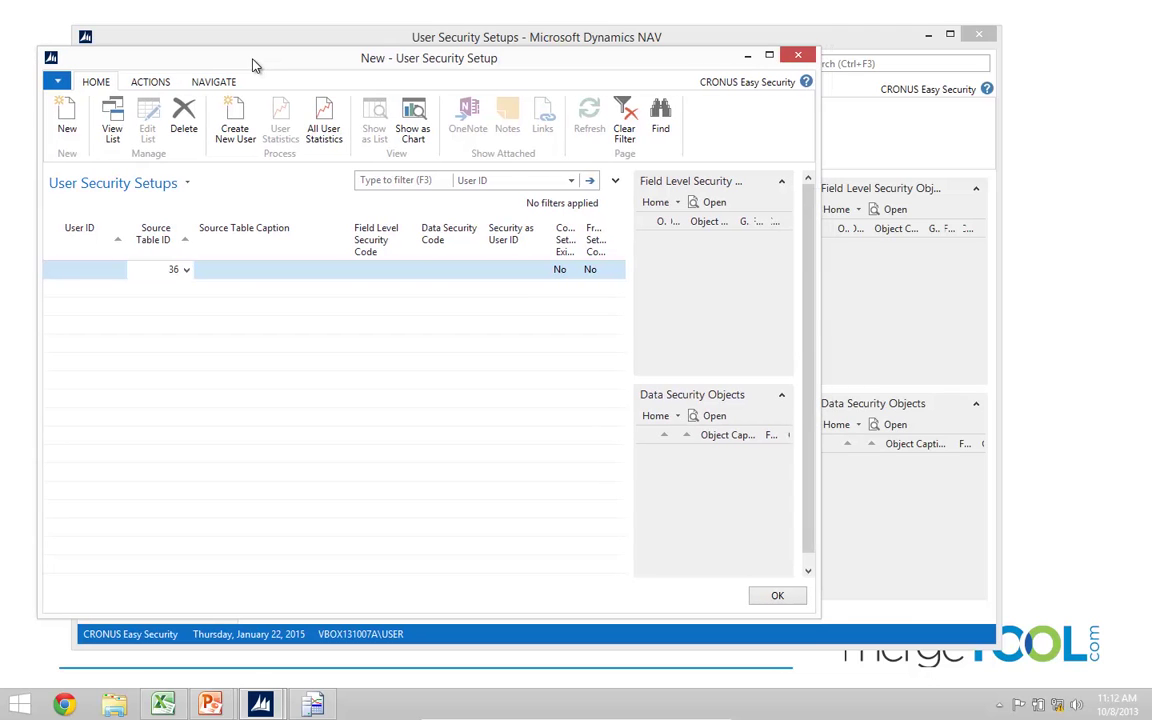
{"action": "key", "text": "Tab"}
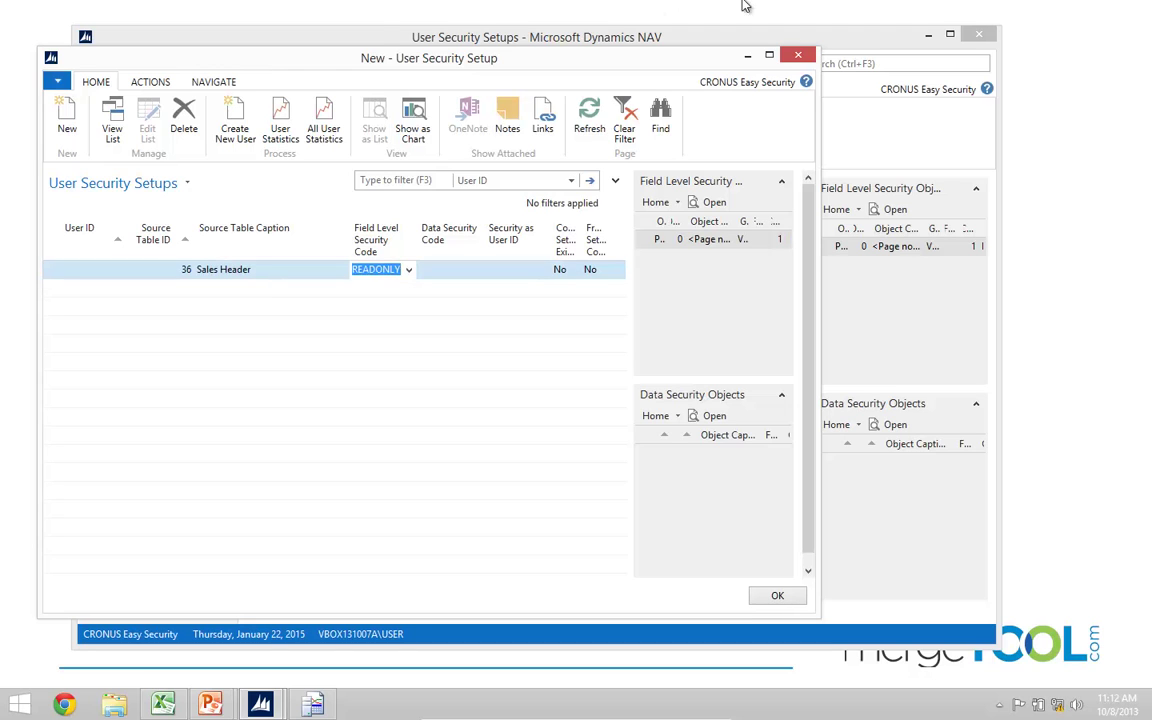
{"action": "left_click", "coordinate": [798, 54]}
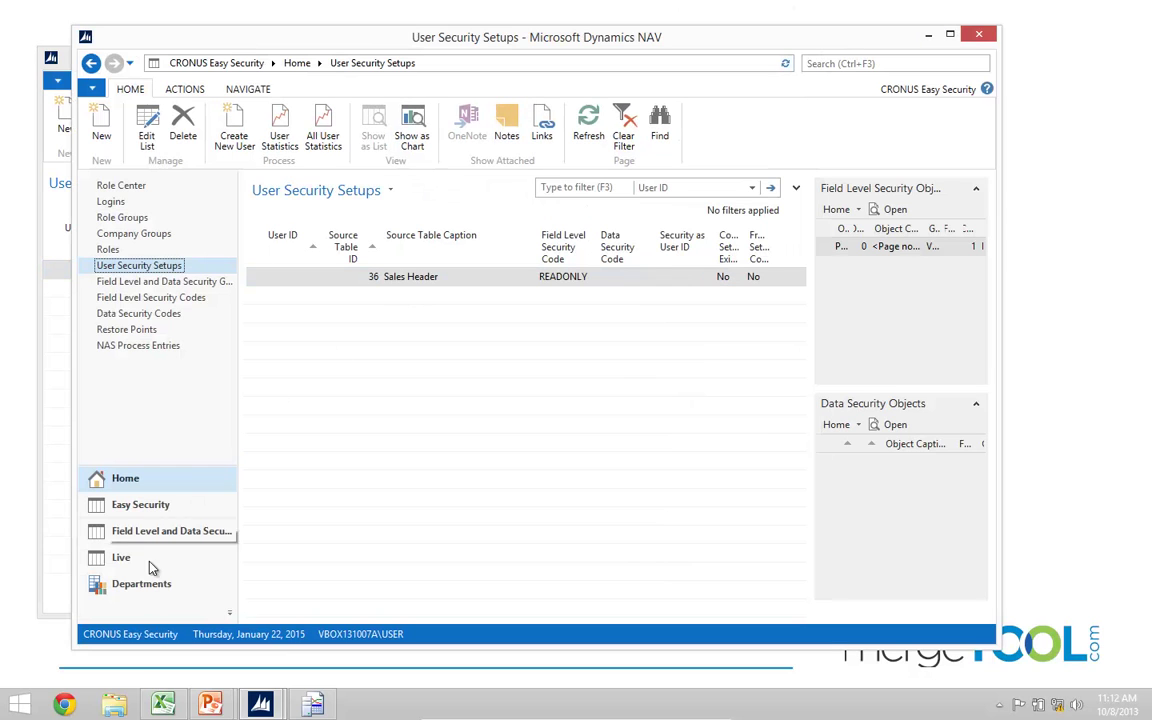
Reopen the released sales order for The Cannon Group PLC, check whether its fields and actions can be edited, and close it
{"action": "left_click", "coordinate": [130, 584]}
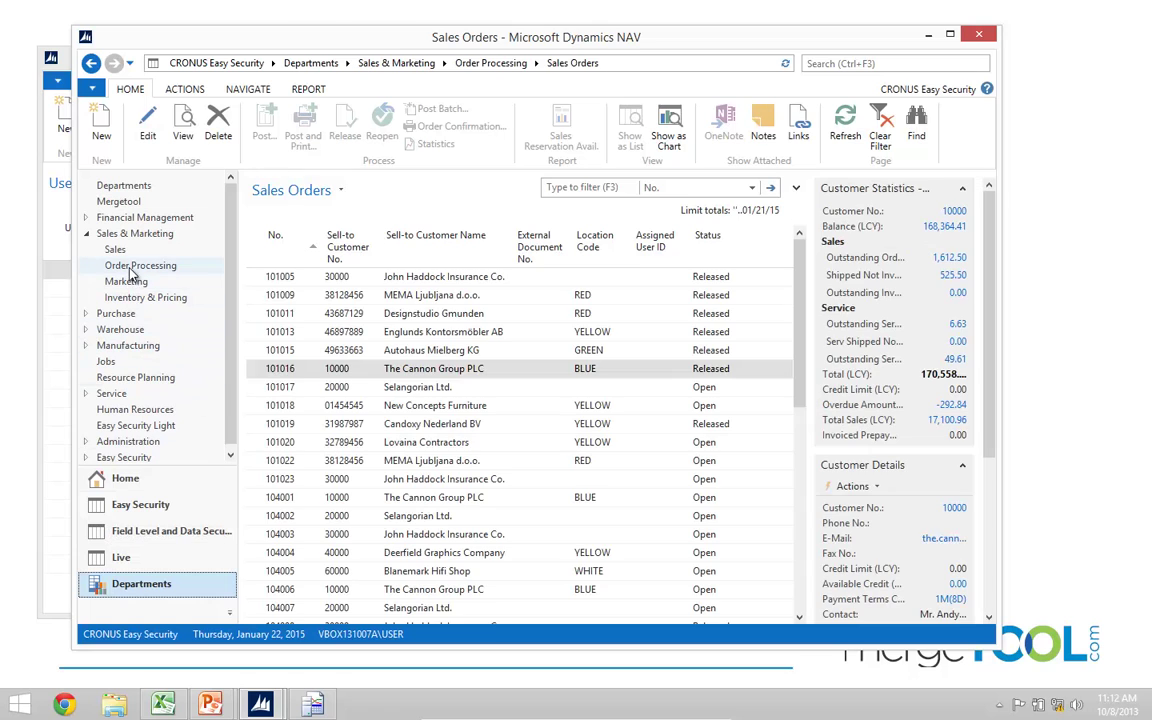
{"action": "left_click", "coordinate": [130, 267]}
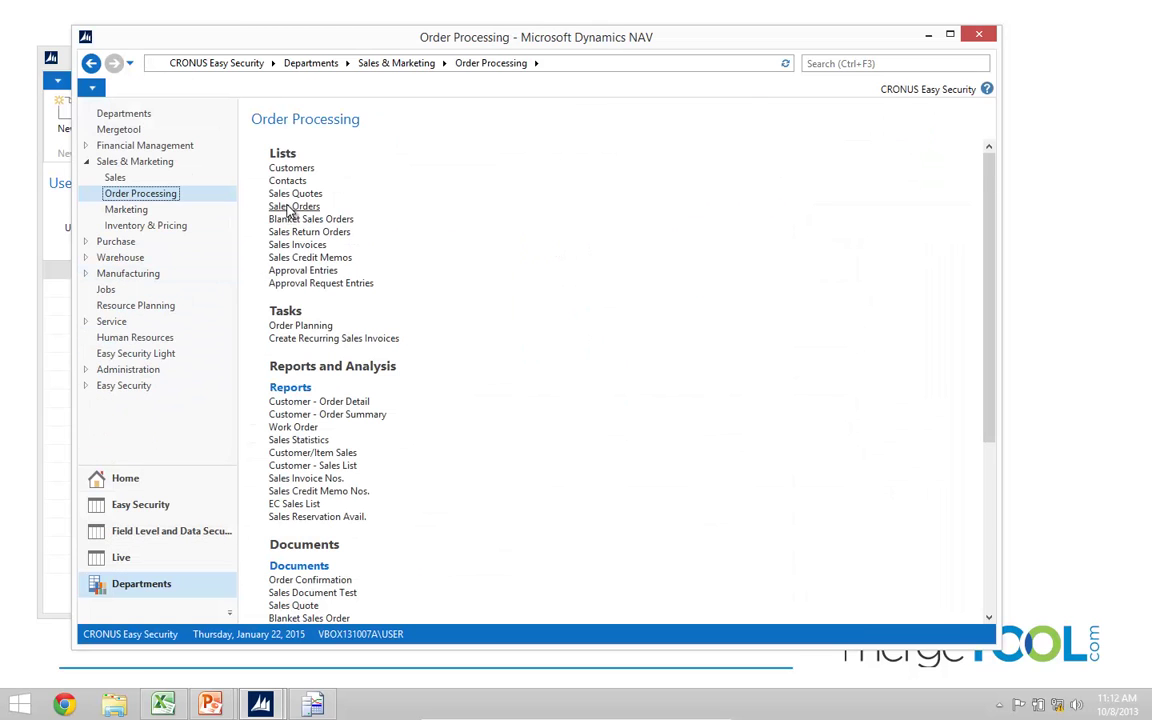
{"action": "left_click", "coordinate": [292, 207]}
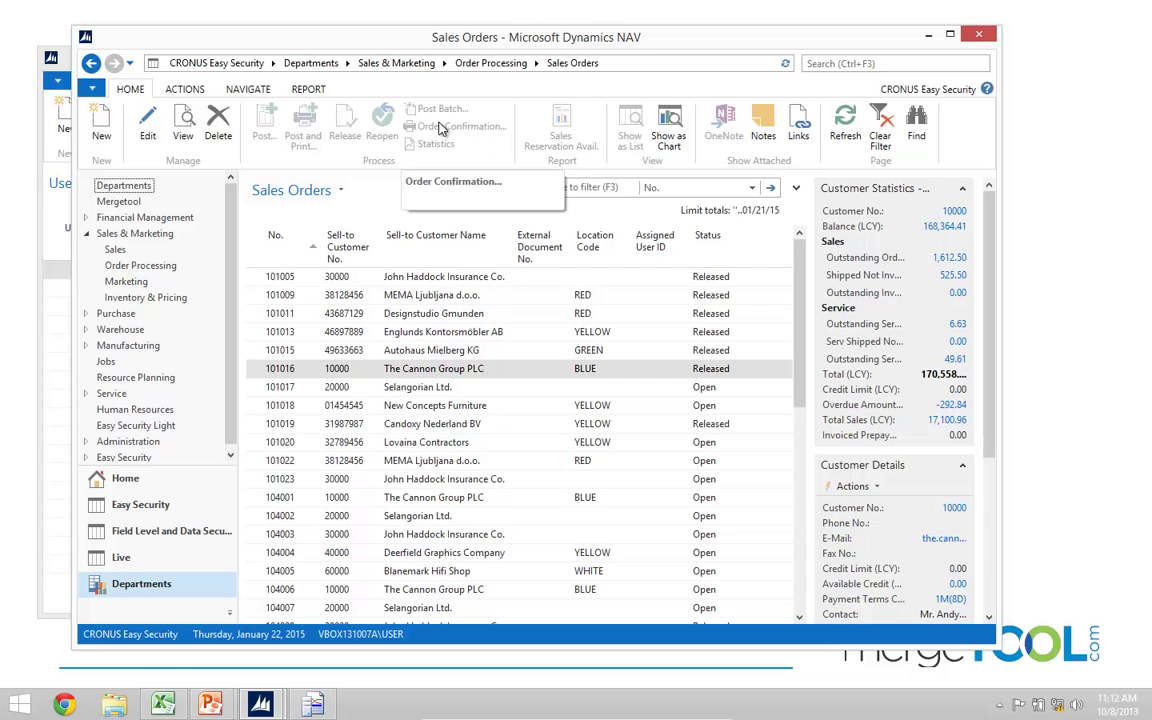
{"action": "left_click", "coordinate": [256, 370]}
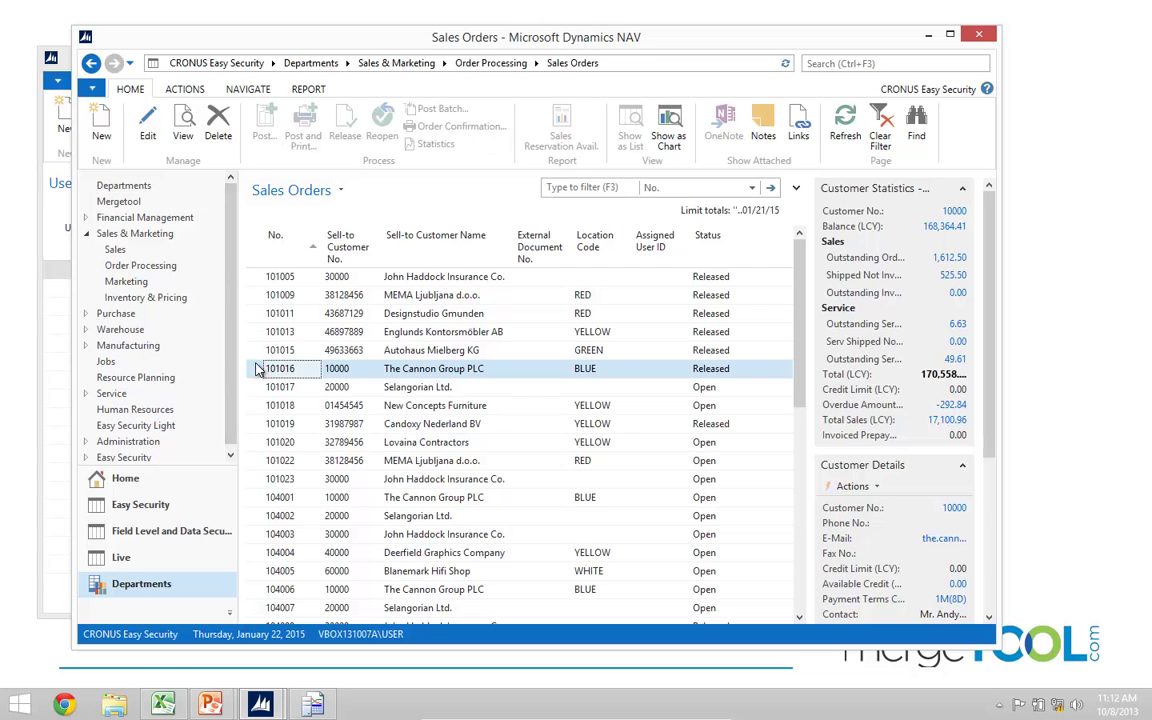
{"action": "double_click", "coordinate": [256, 369]}
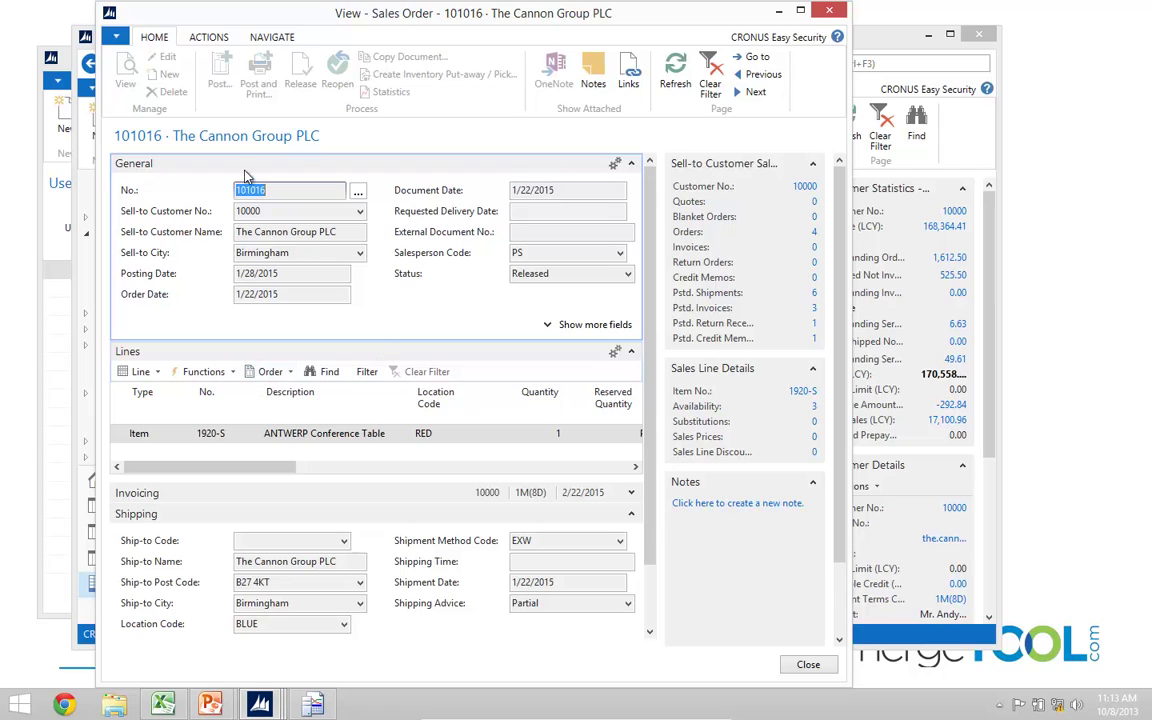
{"action": "key", "text": "Tab"}
{"action": "key", "text": "Tab"}
{"action": "key", "text": "Tab"}
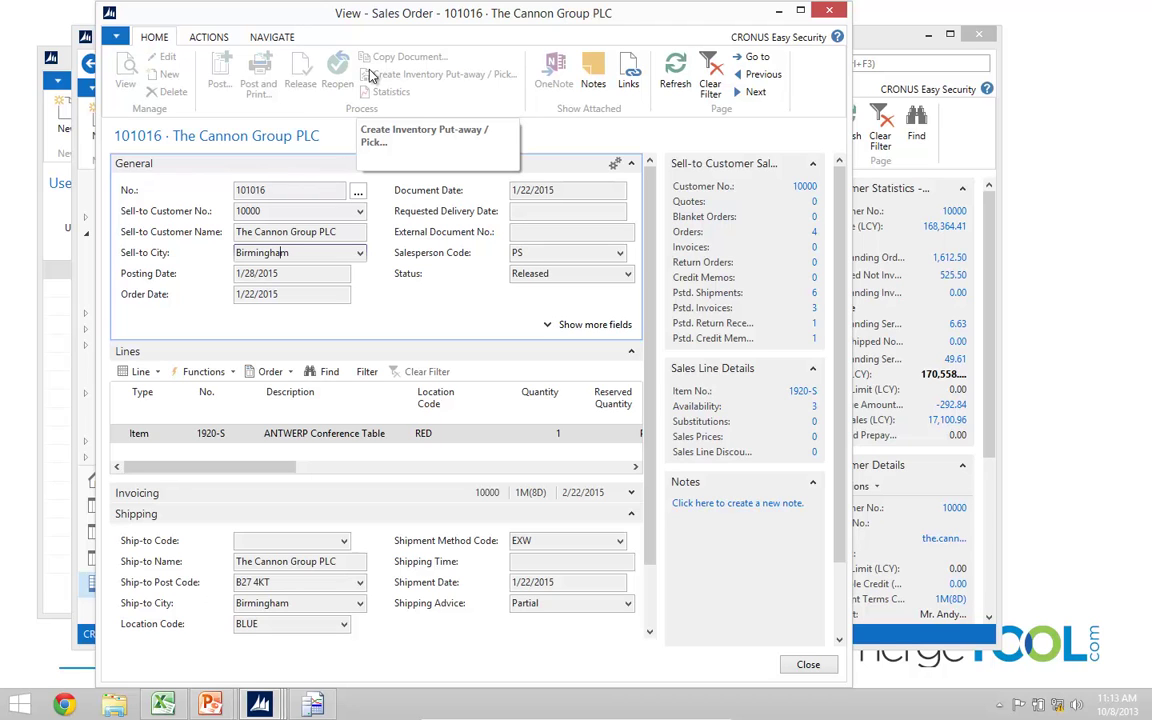
{"action": "key", "text": "Escape"}
{"action": "key", "text": "Escape"}
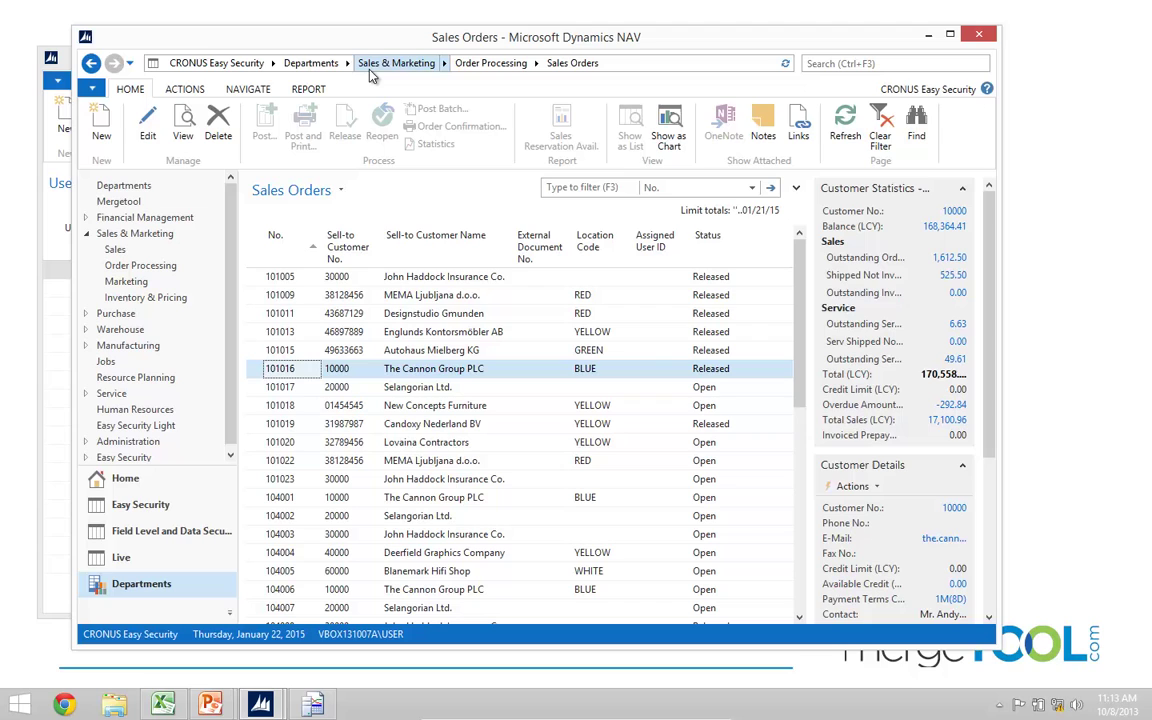
Add a second user security setup line for user VBOX131007A\USER with source table 36
{"action": "key", "text": "alt+Tab"}
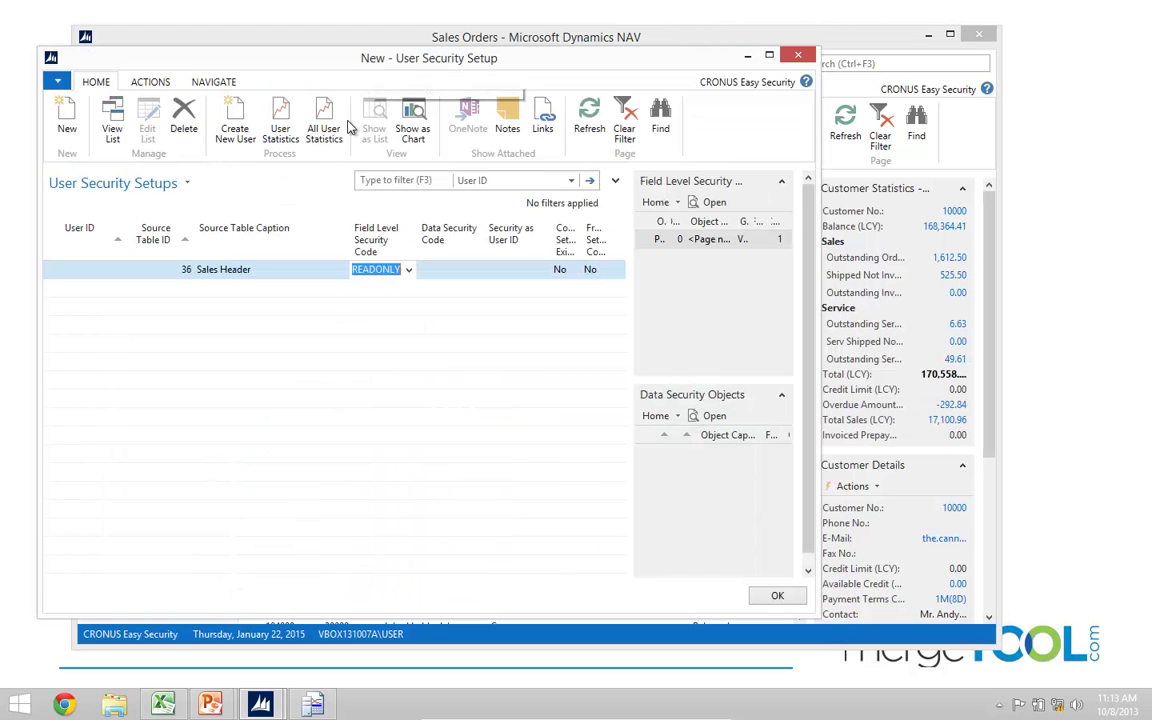
{"action": "key", "text": "shift+Tab"}
{"action": "key", "text": "shift+Tab"}
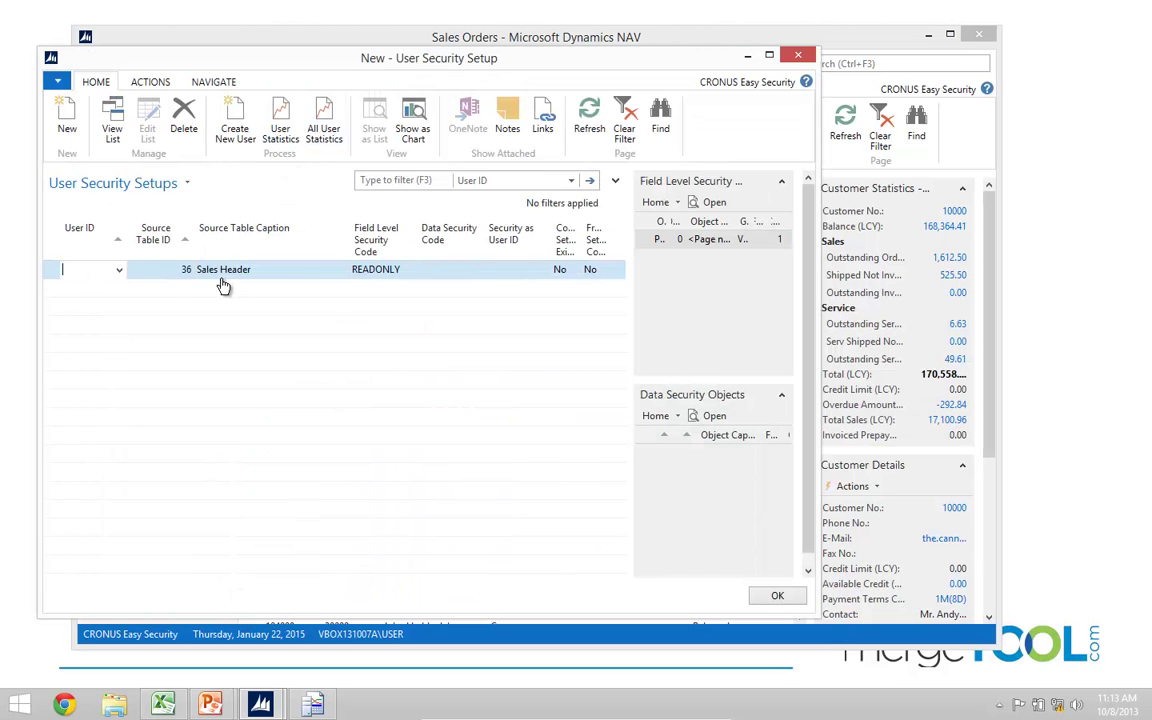
{"action": "key", "text": "Down"}
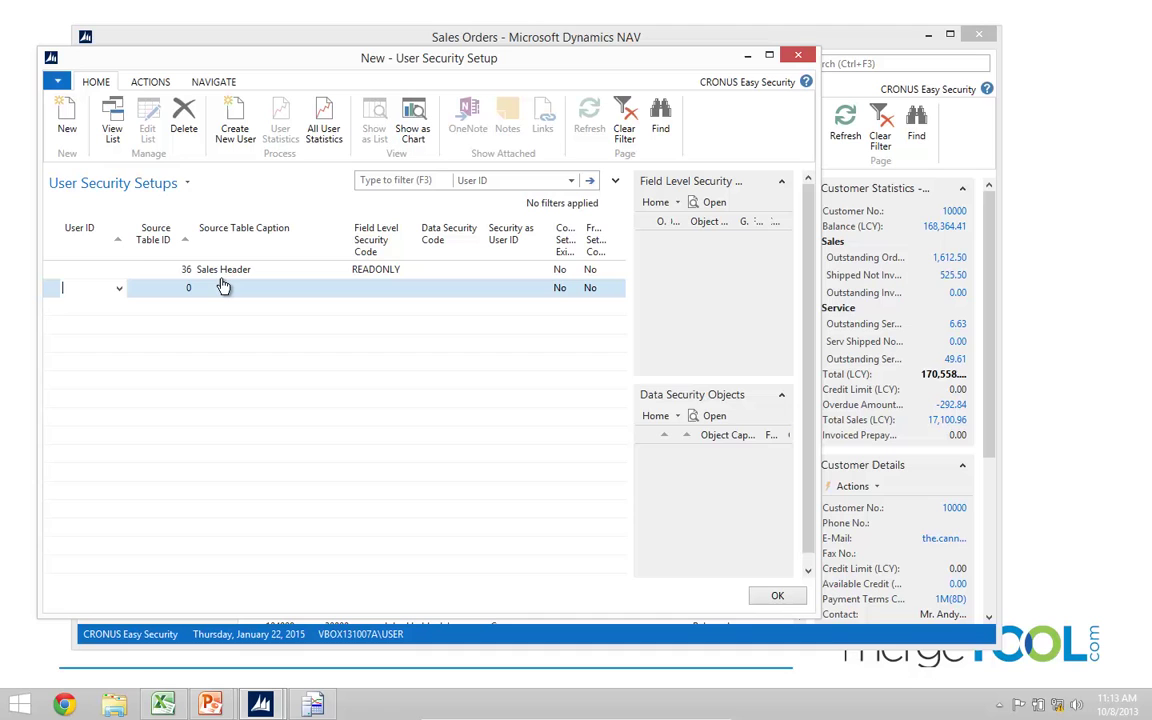
{"action": "left_click", "coordinate": [119, 289]}
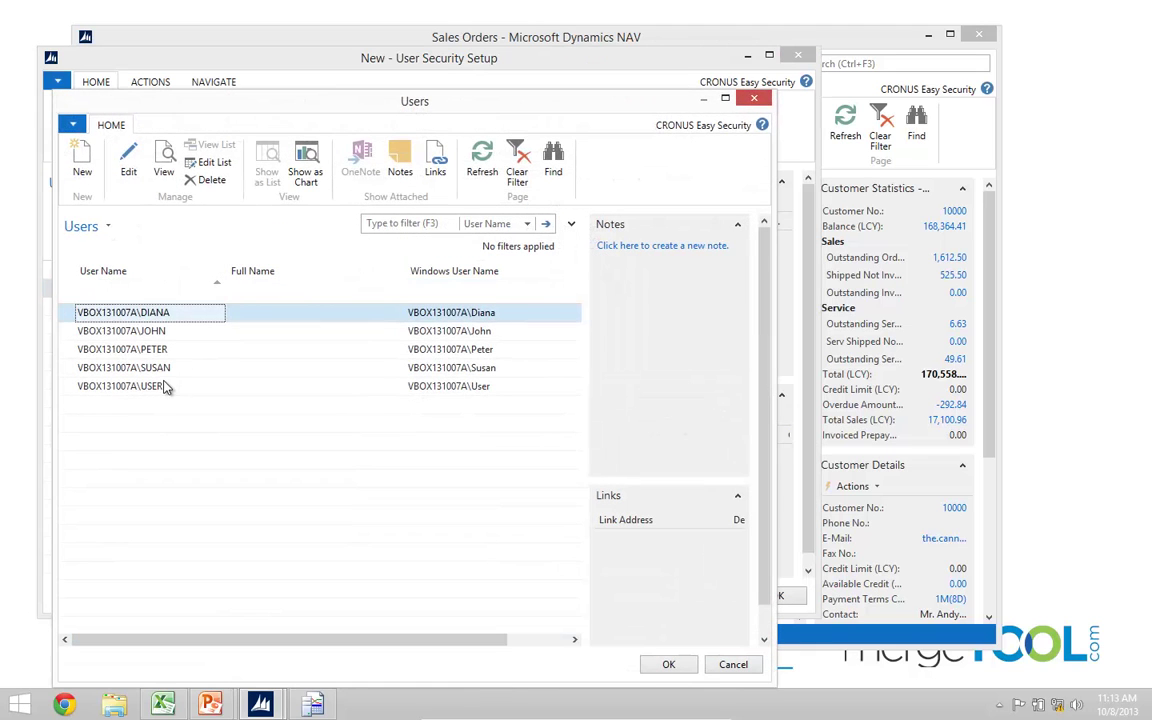
{"action": "left_click", "coordinate": [163, 389]}
{"action": "double_click", "coordinate": [167, 392]}
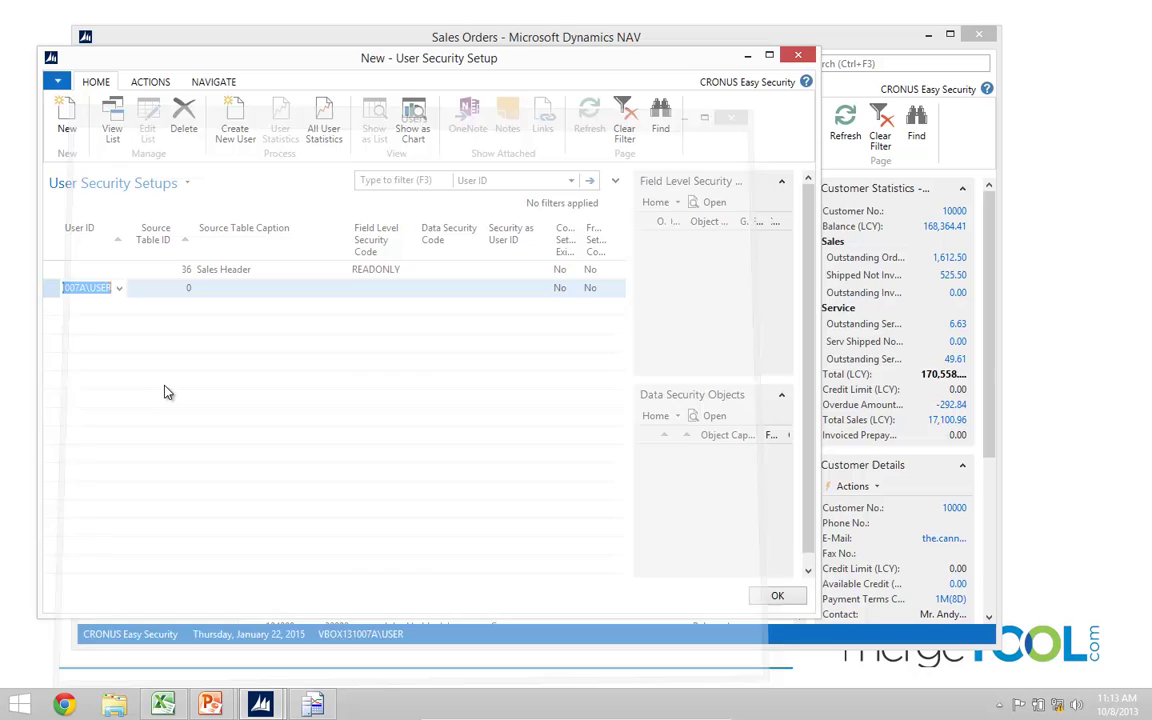
{"action": "key", "text": "Tab"}
{"action": "type", "text": "36"}
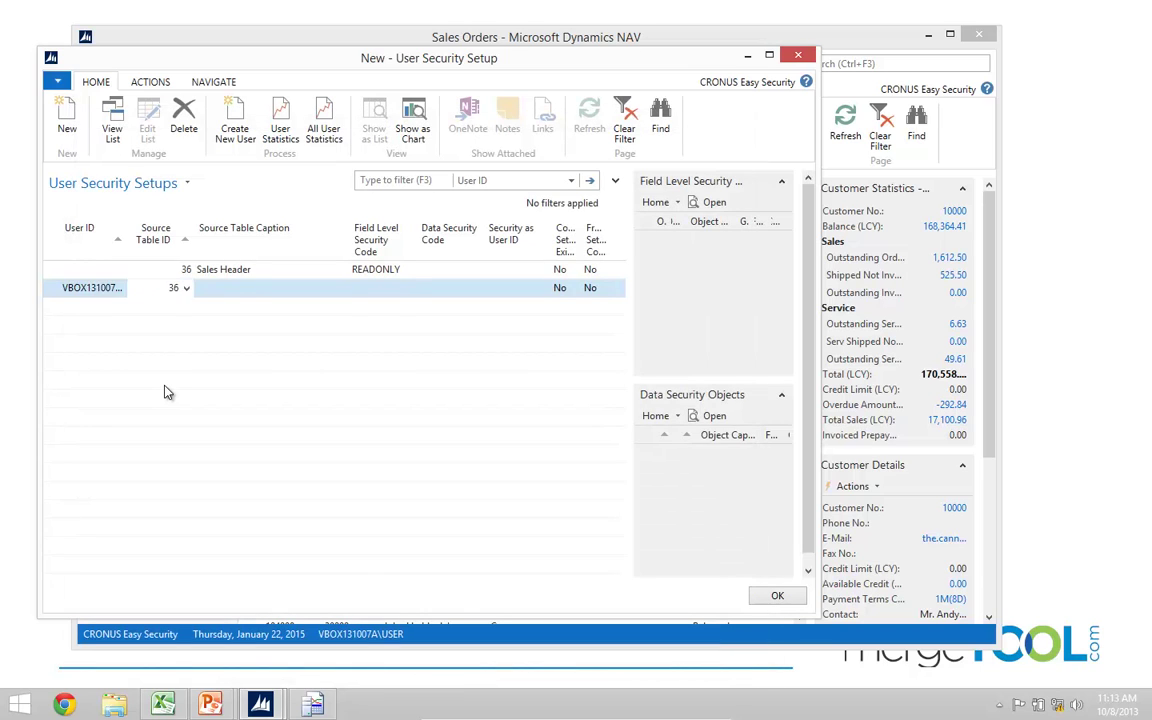
{"action": "key", "text": "Tab"}
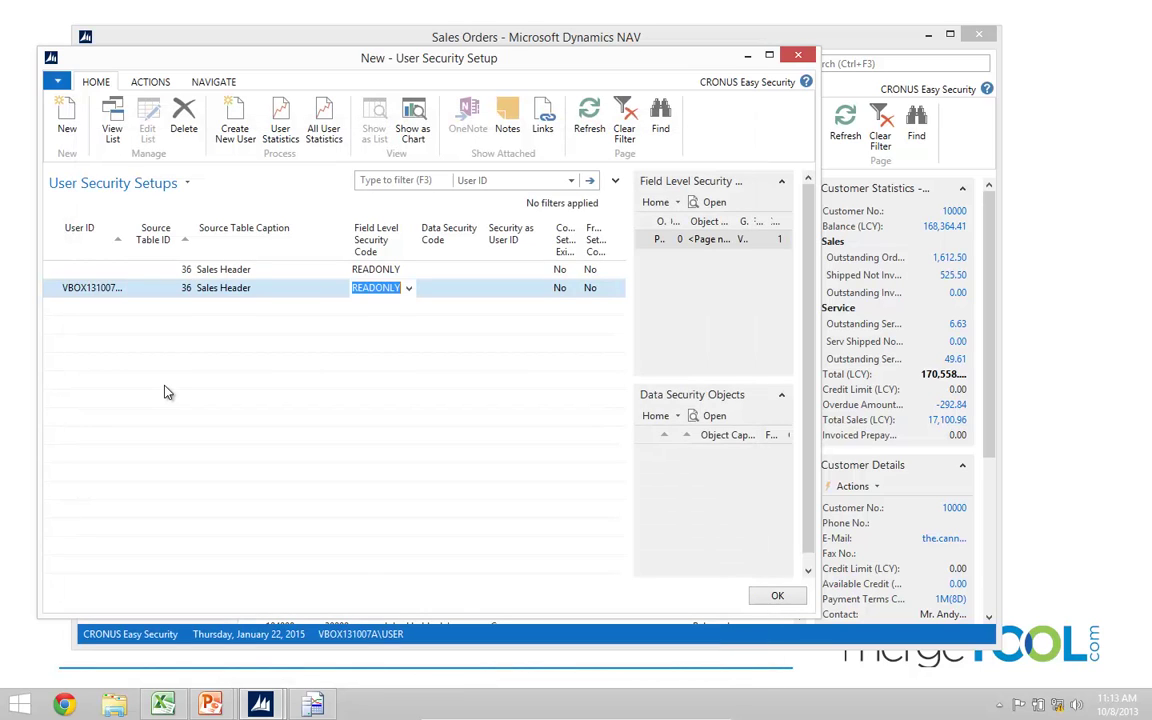
Set the field level security code of the VBOX131007A\USER line to BASIC and save the line
{"action": "left_click", "coordinate": [408, 288]}
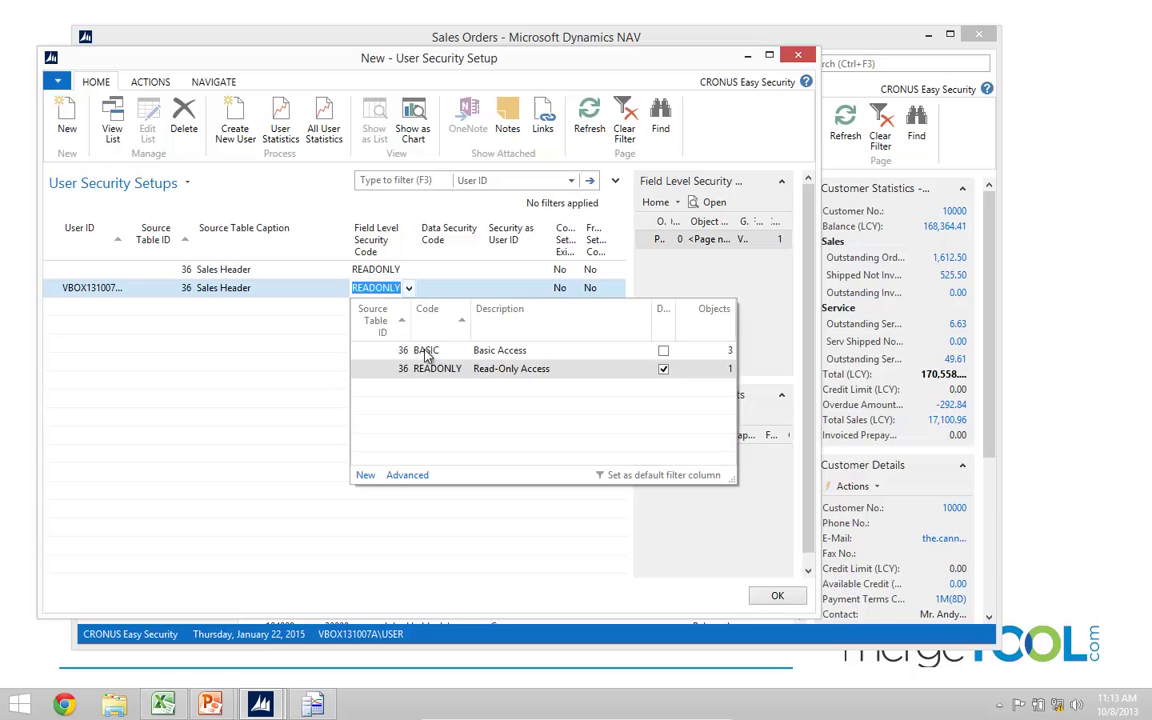
{"action": "left_click", "coordinate": [415, 350]}
{"action": "key", "text": "Tab"}
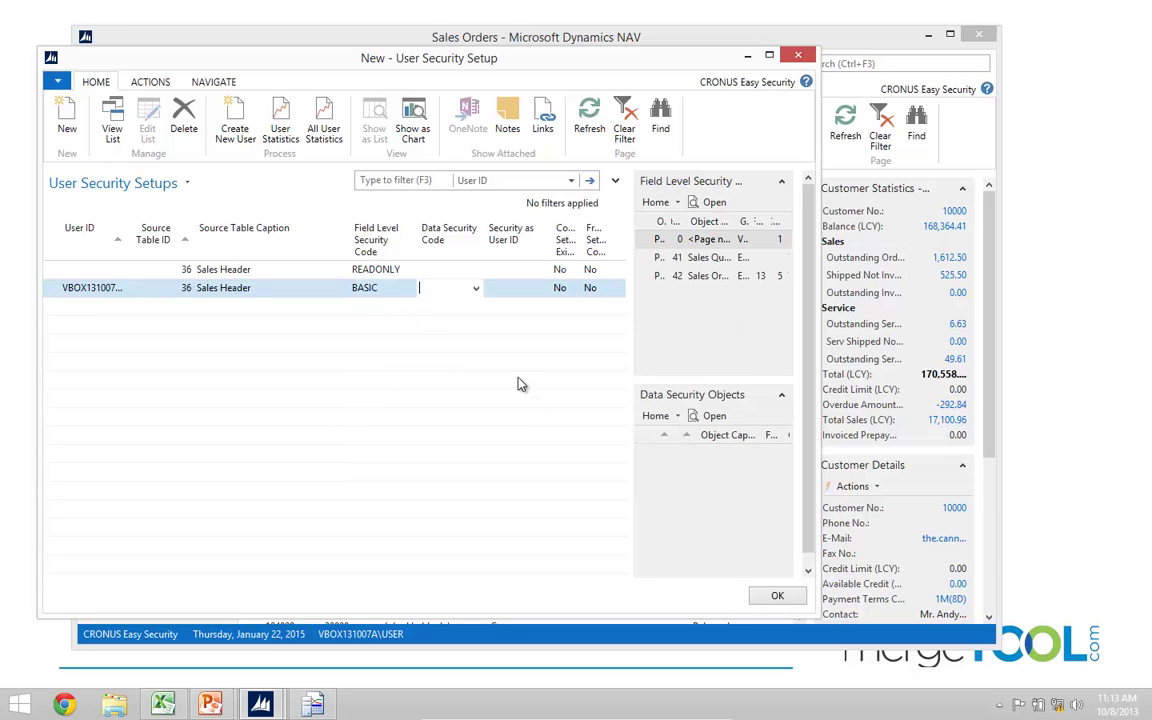
{"action": "key", "text": "Up"}
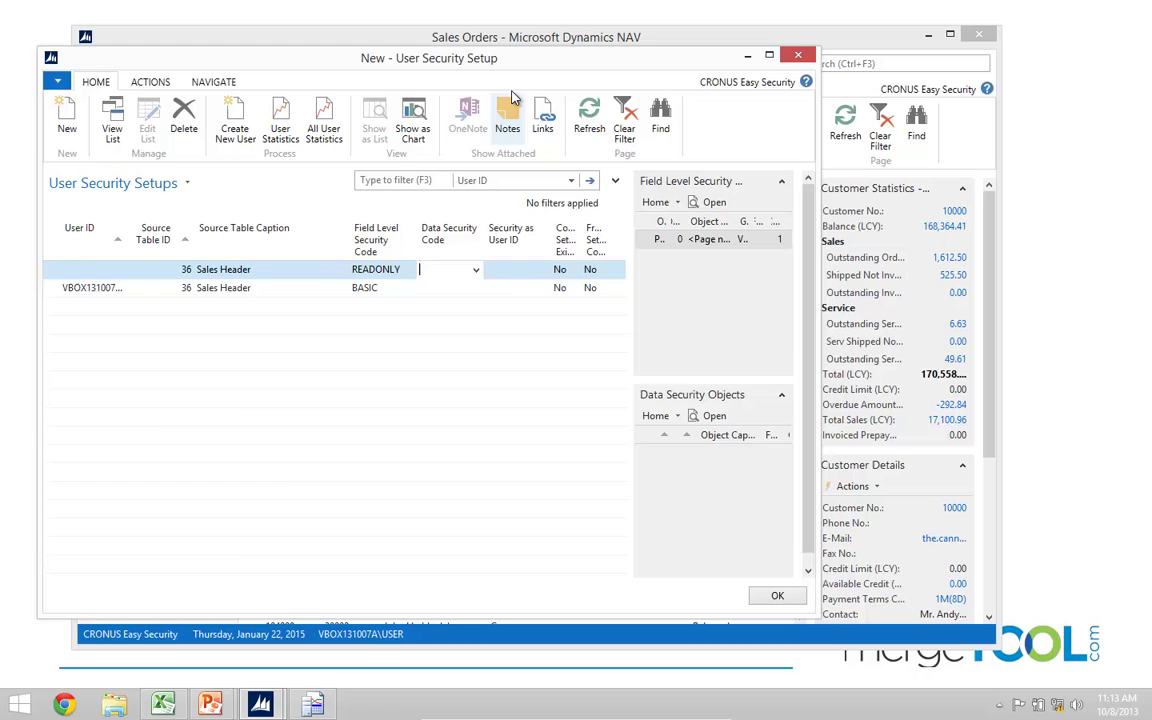
Reopen The Cannon Group PLC's released sales order, review its statistics and which fields are editable under BASIC access, and close it
{"action": "left_click", "coordinate": [482, 44]}
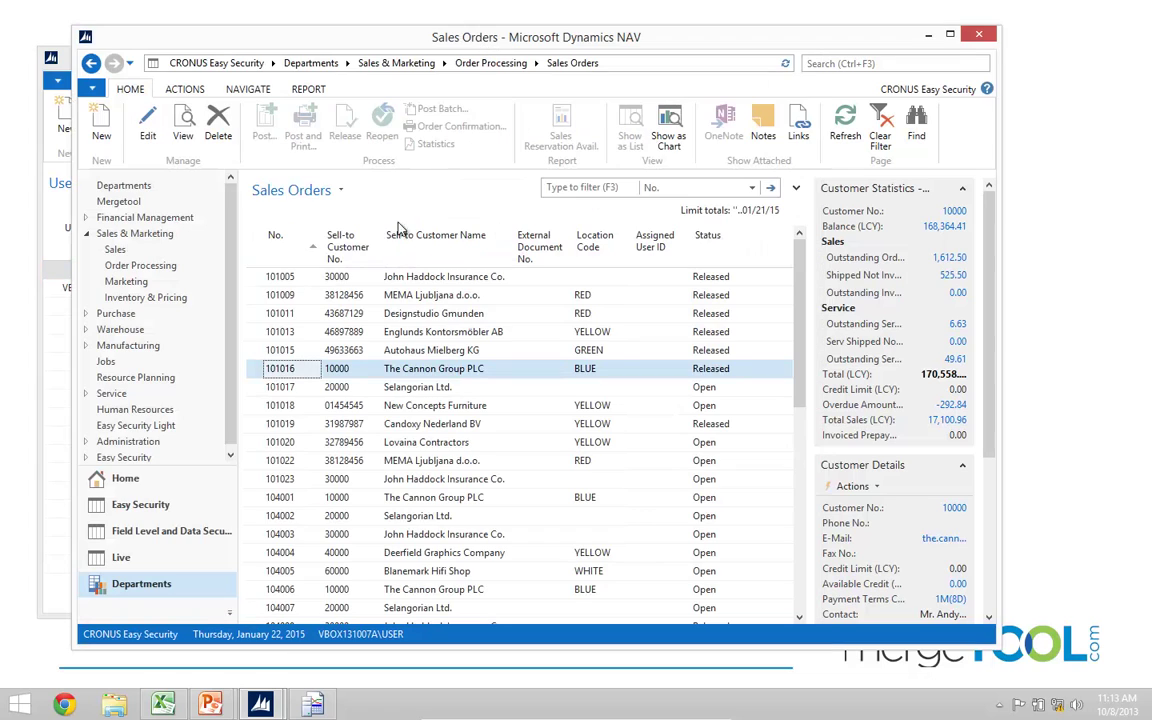
{"action": "double_click", "coordinate": [253, 370]}
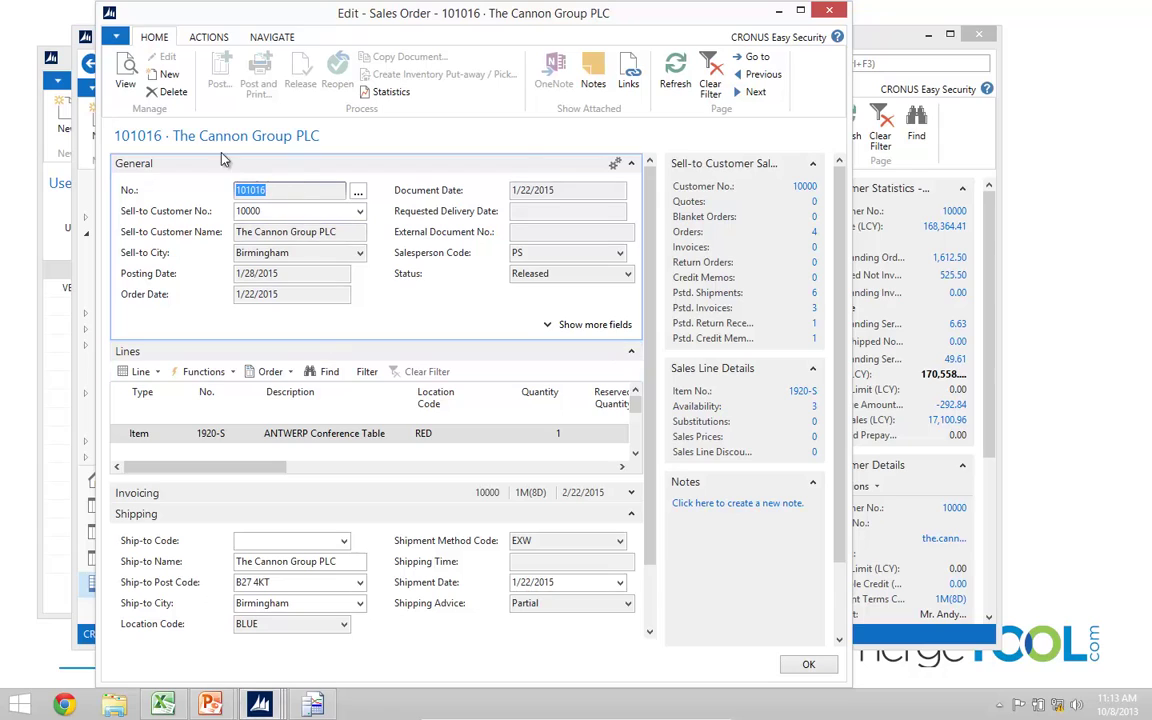
{"action": "left_click", "coordinate": [390, 98]}
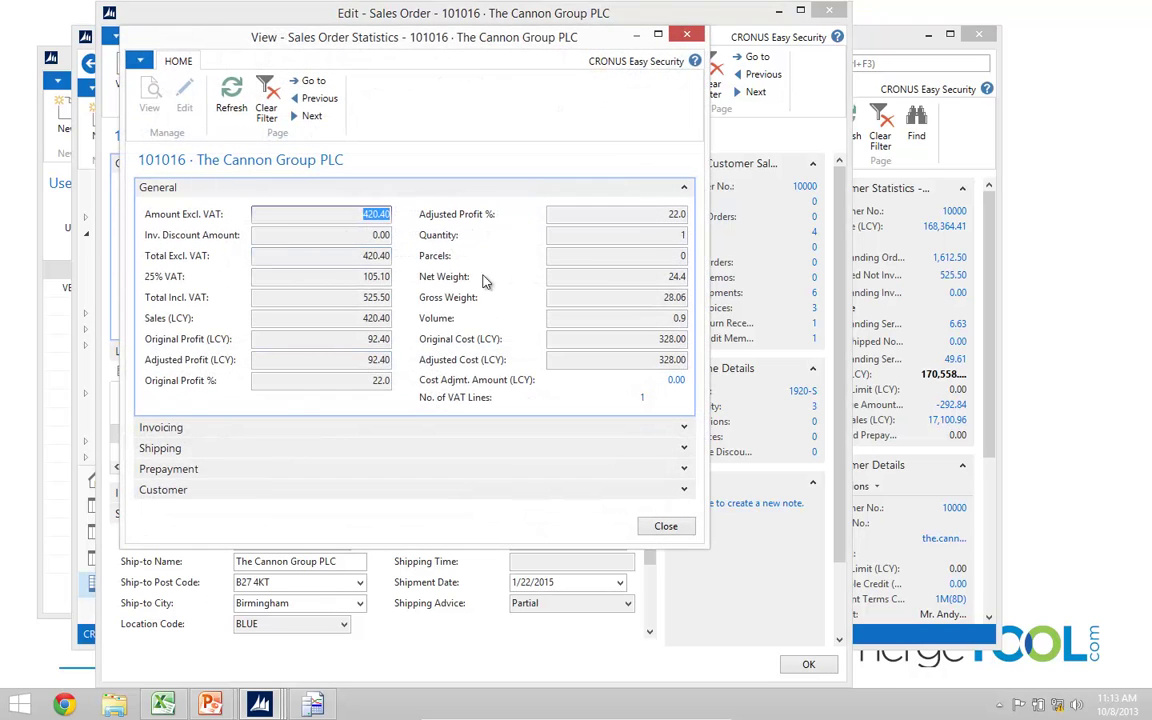
{"action": "left_click", "coordinate": [636, 37]}
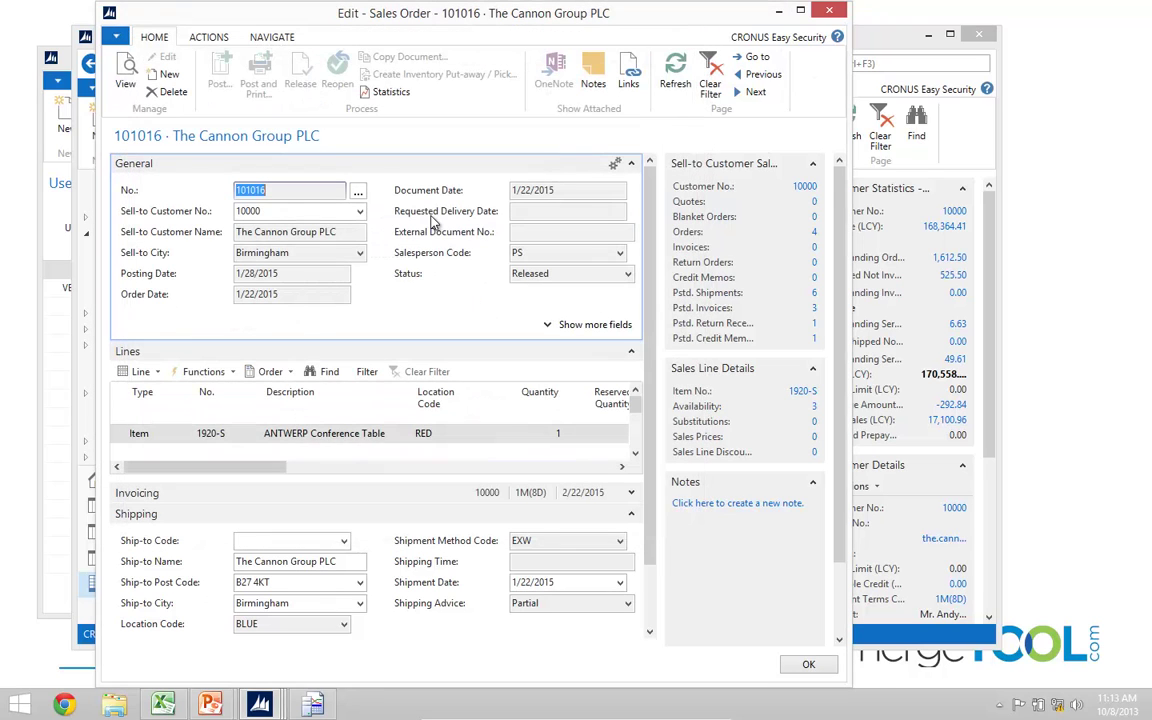
{"action": "left_click", "coordinate": [288, 210]}
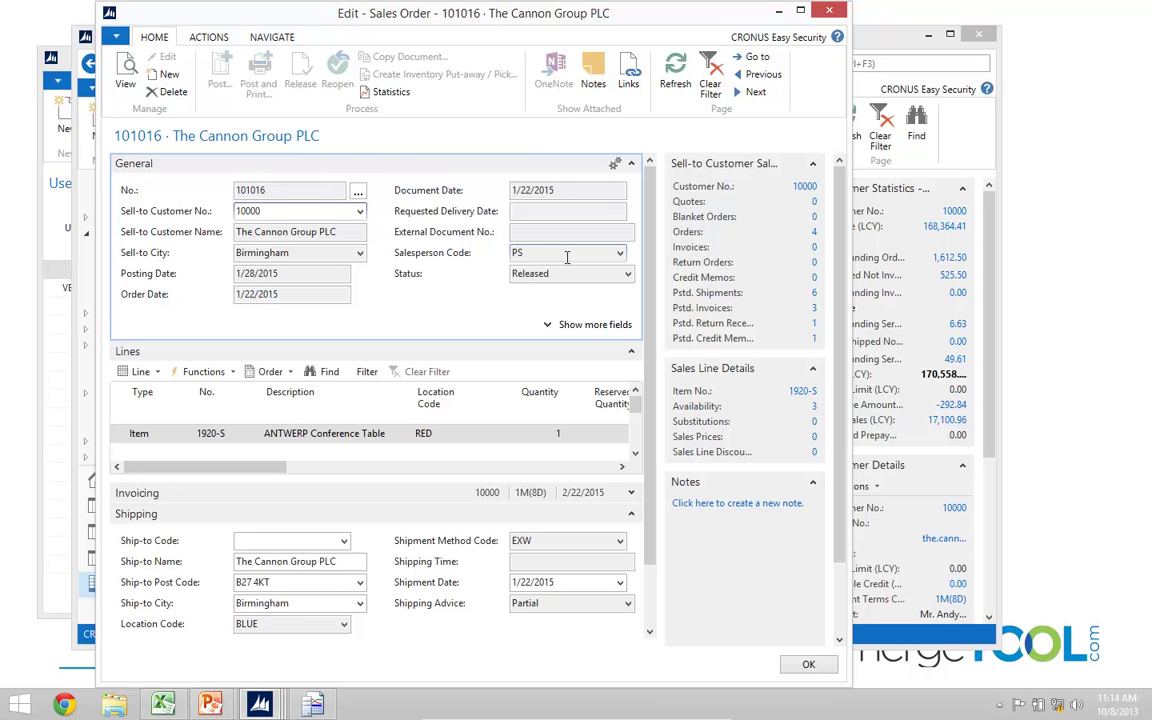
{"action": "key", "text": "Escape"}
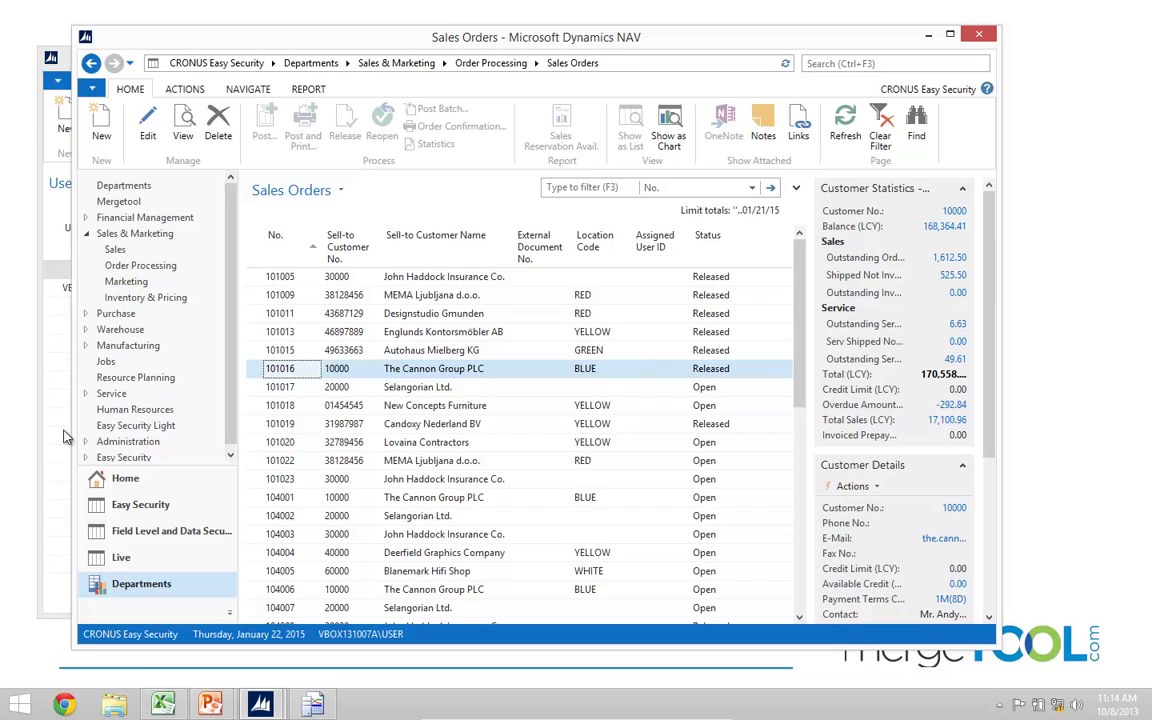
Open the security objects of the BASIC field level security code and review the general permission options of the unspecified-page line
{"action": "left_click", "coordinate": [60, 438]}
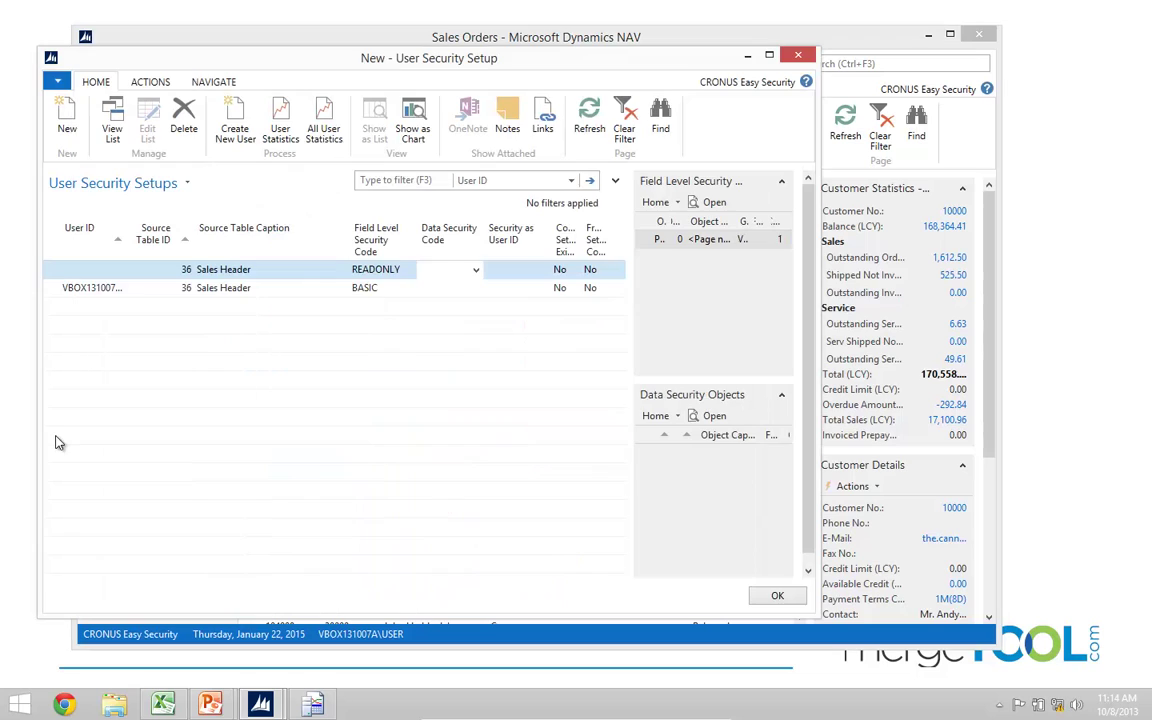
{"action": "left_click", "coordinate": [408, 289]}
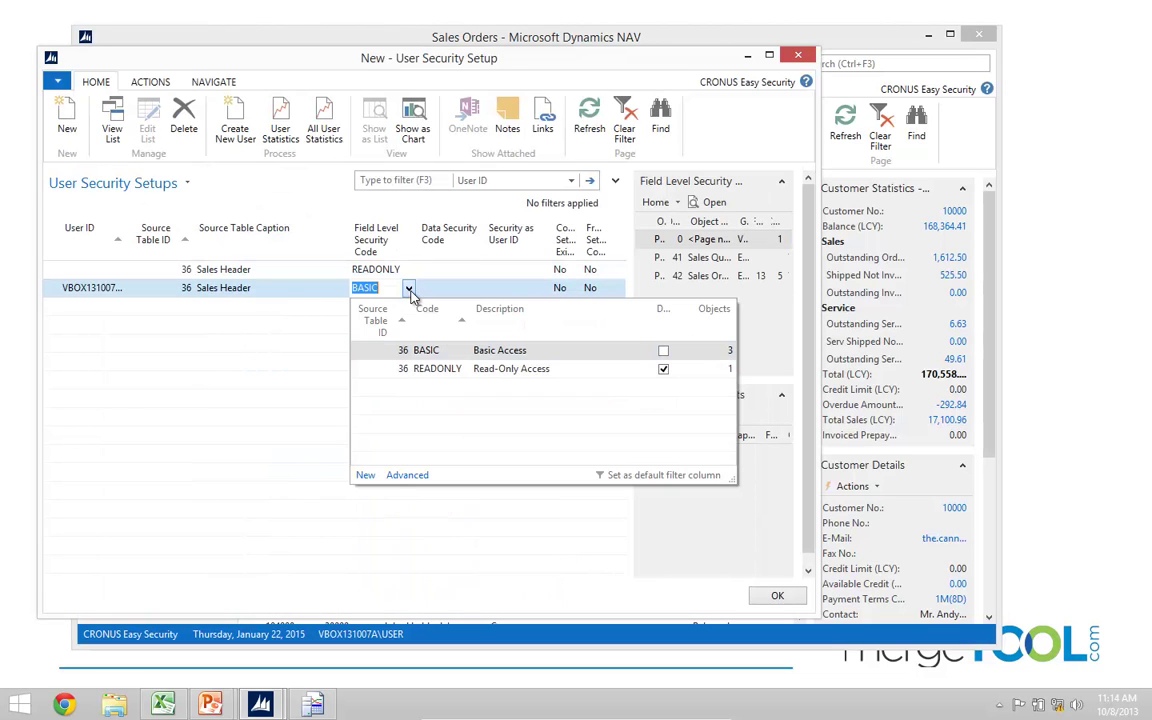
{"action": "left_click", "coordinate": [407, 476]}
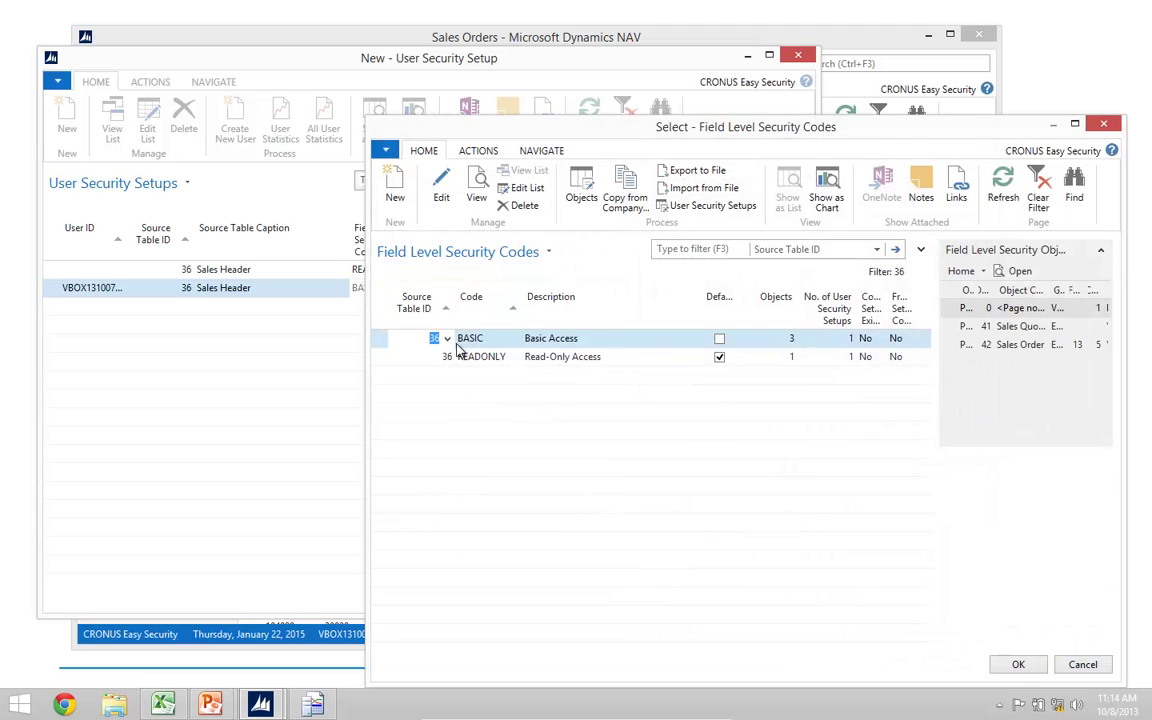
{"action": "left_click", "coordinate": [584, 197]}
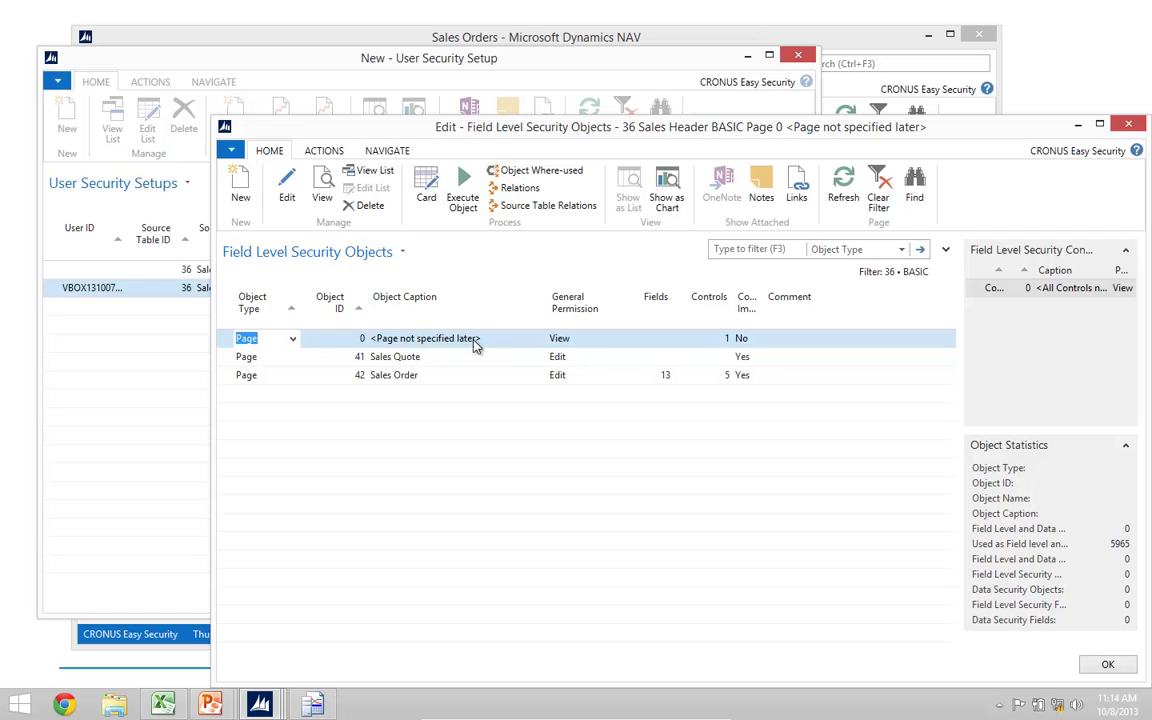
{"action": "left_click", "coordinate": [606, 340]}
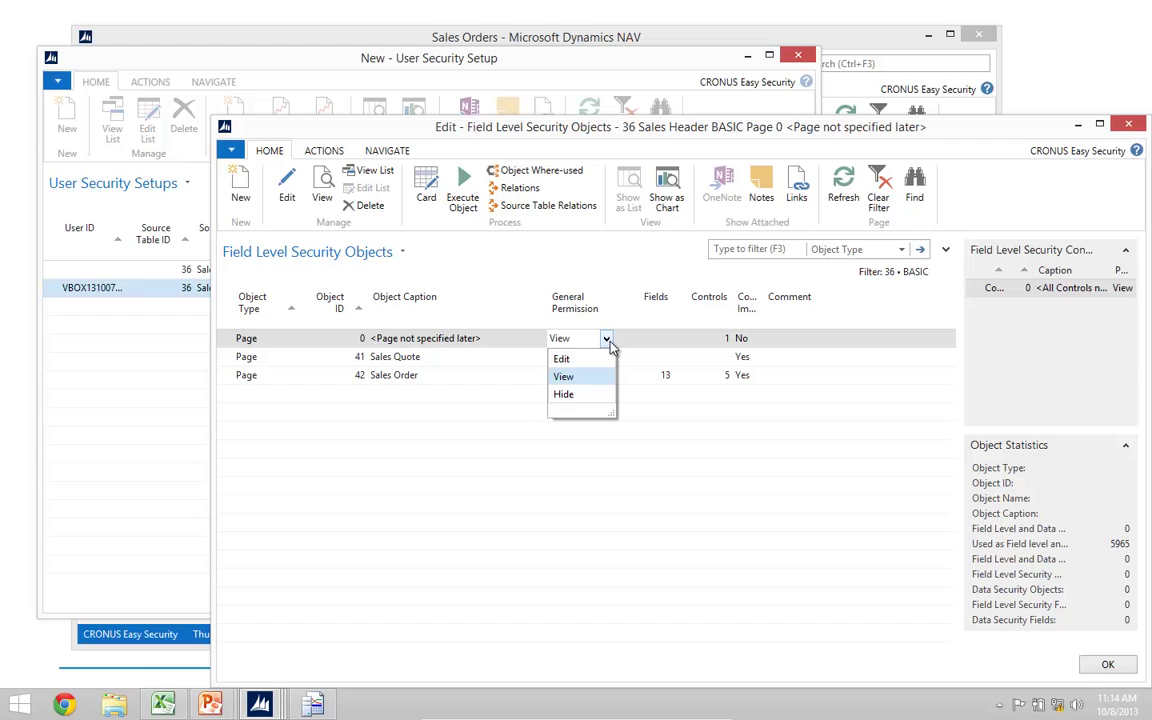
{"action": "left_click", "coordinate": [609, 342]}
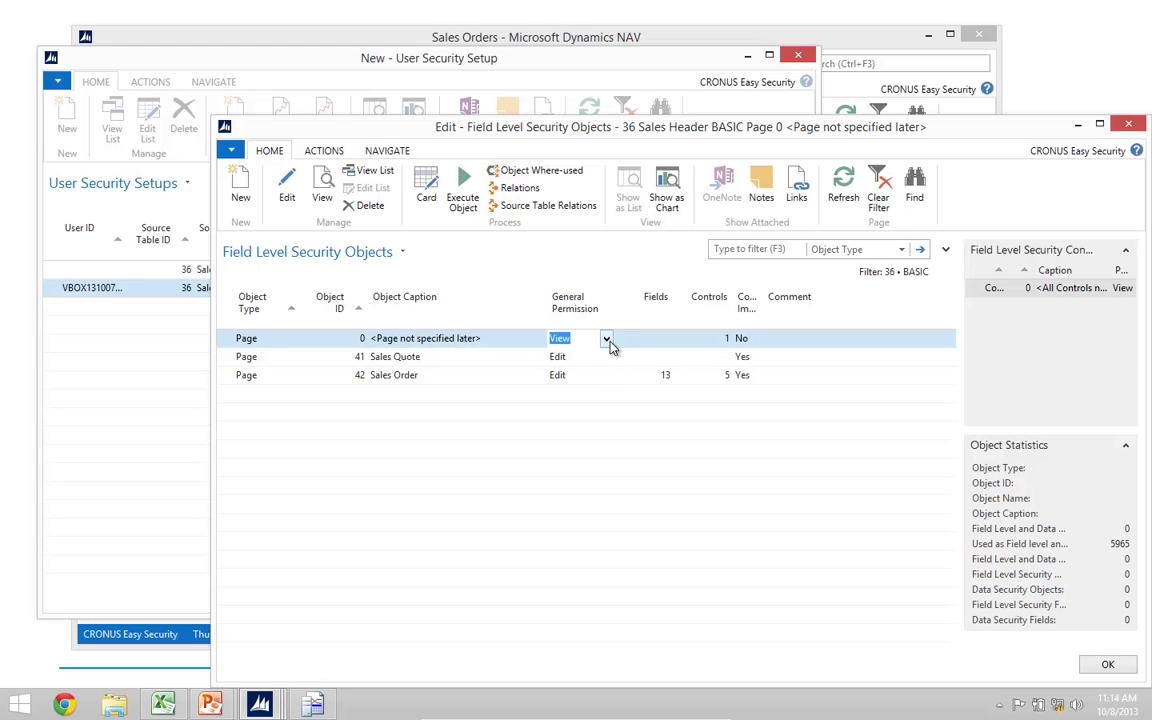
Add page 402 Sales Order Statistics to the BASIC security objects with general permission Hide
{"action": "key", "text": "Down"}
{"action": "key", "text": "Down"}
{"action": "key", "text": "Down"}
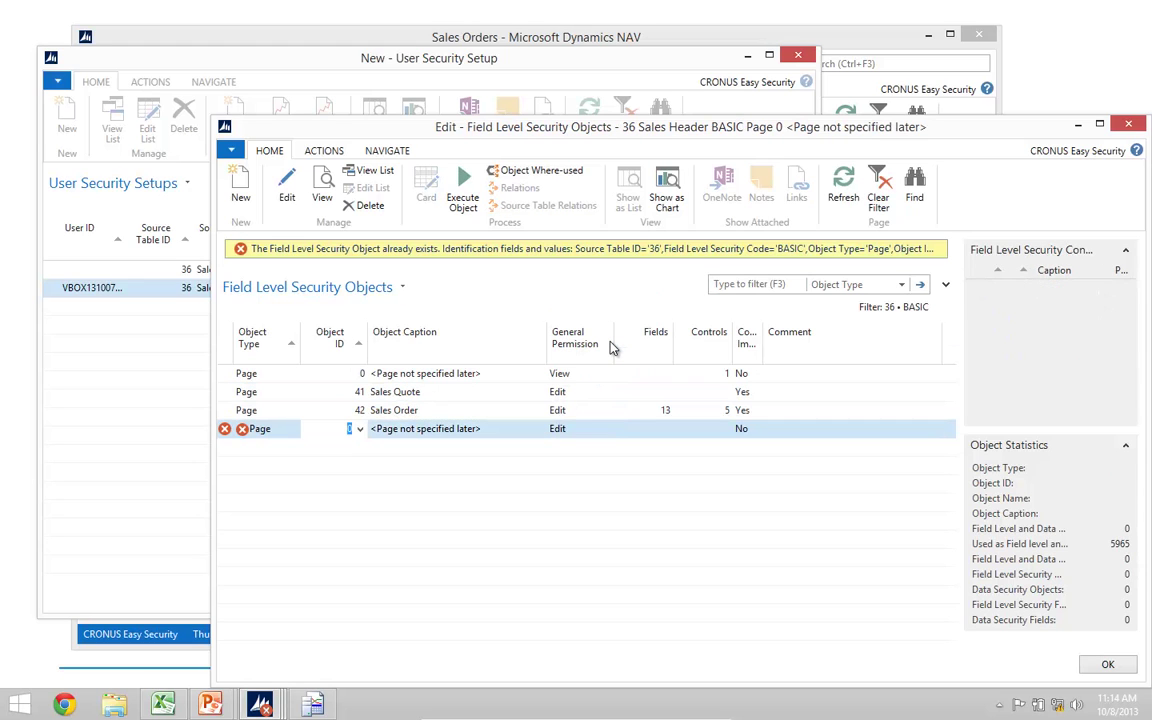
{"action": "key", "text": "F4"}
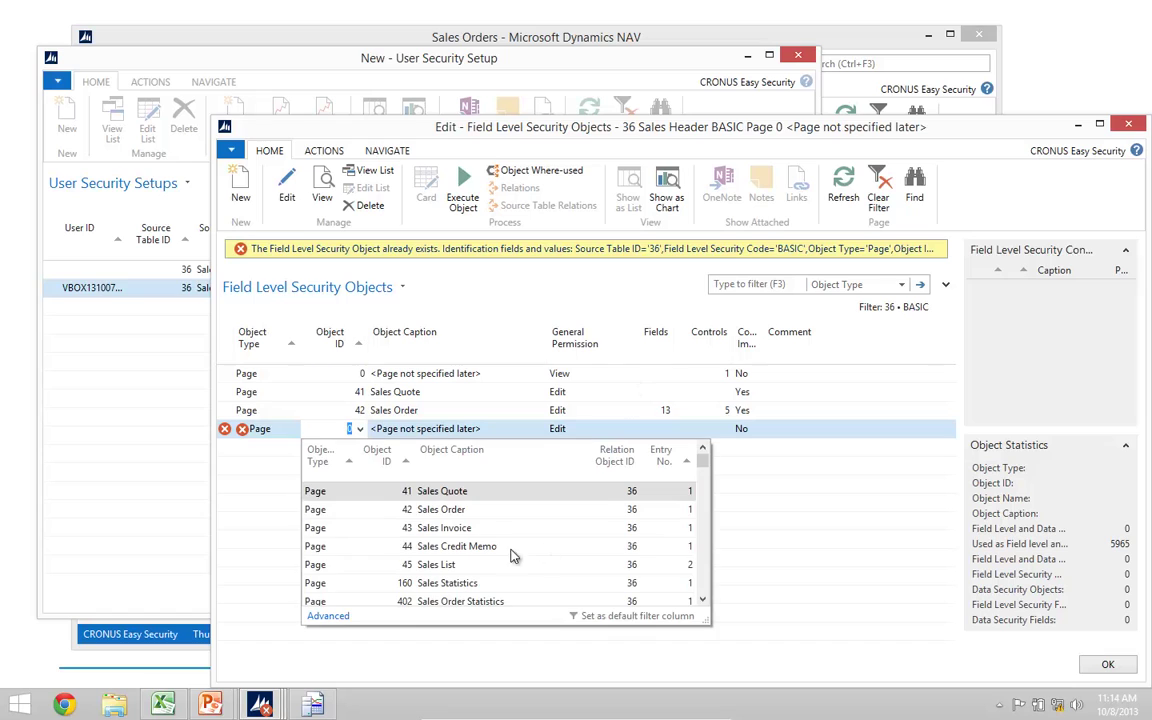
{"action": "left_click", "coordinate": [452, 601]}
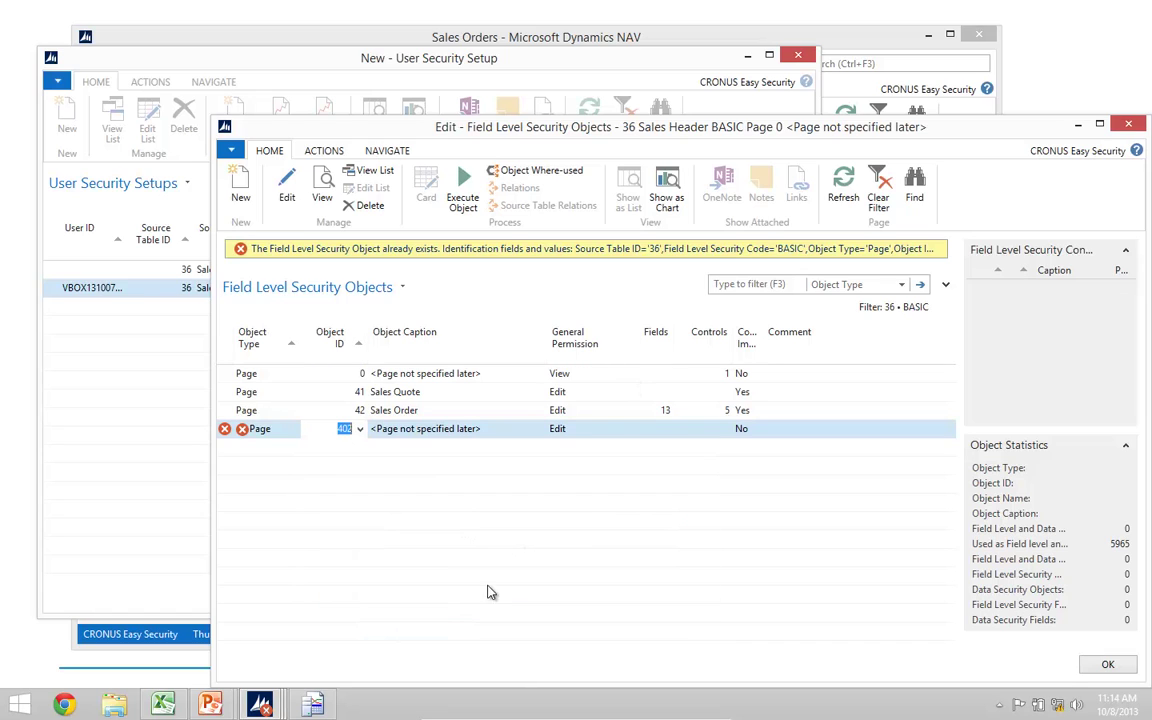
{"action": "key", "text": "Tab"}
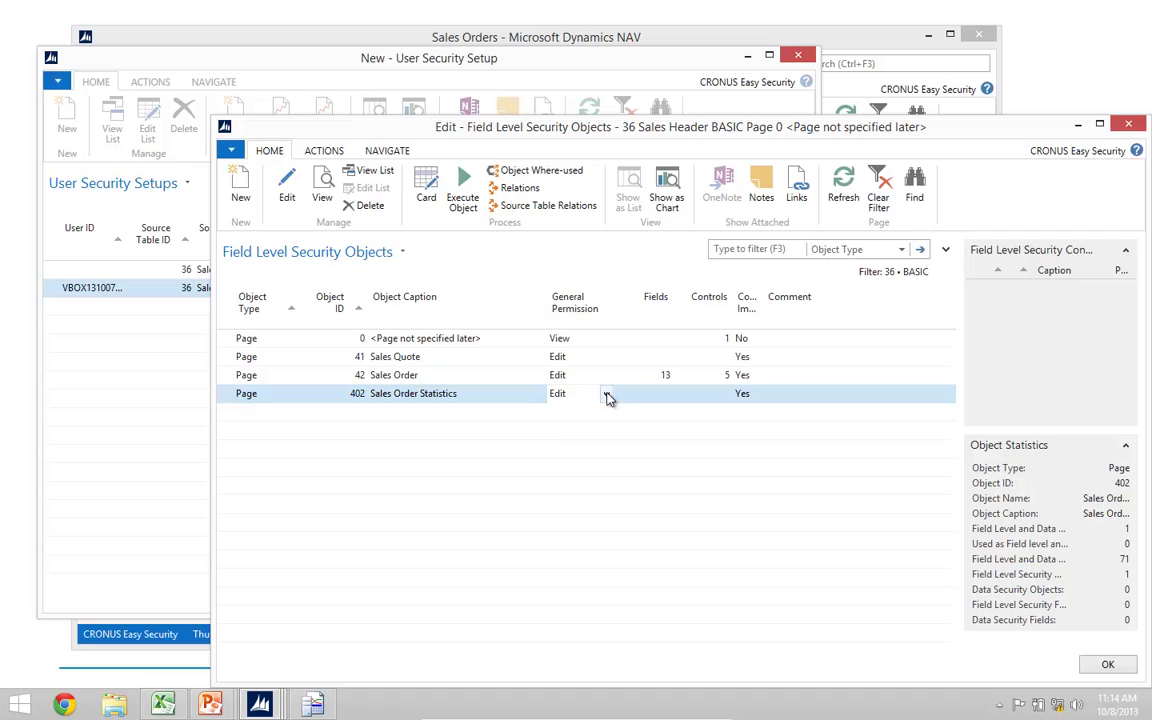
{"action": "left_click", "coordinate": [608, 397]}
{"action": "left_click", "coordinate": [575, 452]}
Open the BASIC security details of page 42 Sales Order and set all fields not specifically controlled to Hide
{"action": "key", "text": "Up"}
{"action": "key", "text": "Up"}
{"action": "key", "text": "Down"}
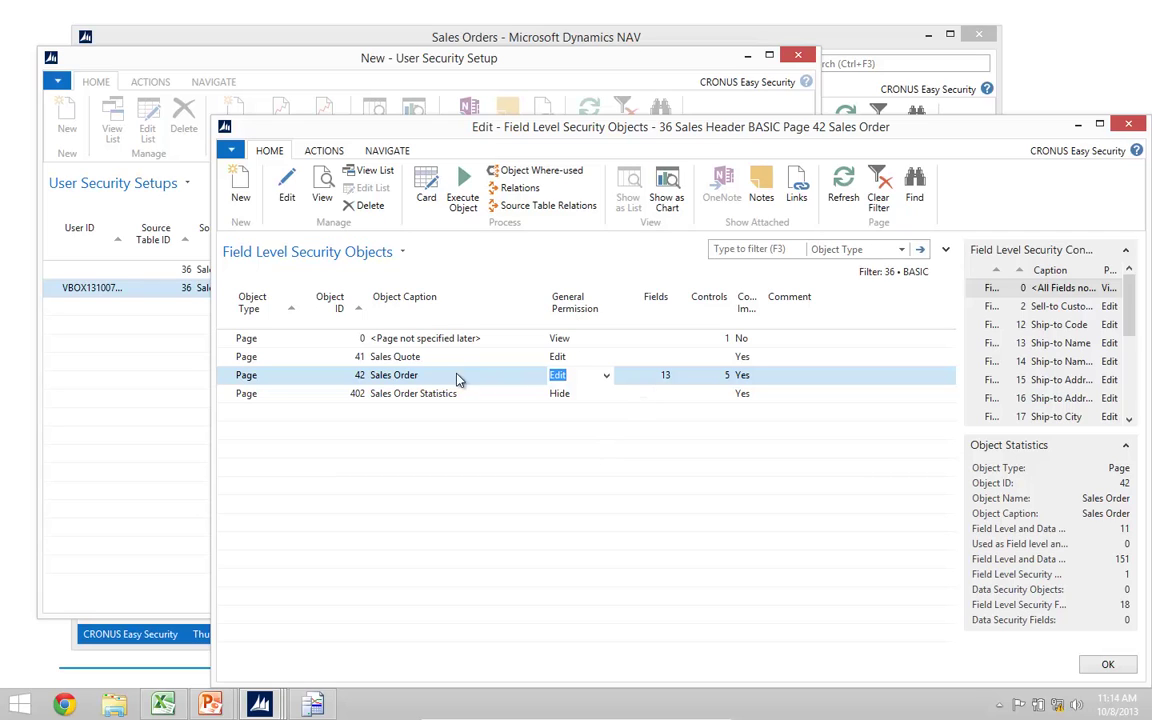
{"action": "left_click", "coordinate": [666, 381]}
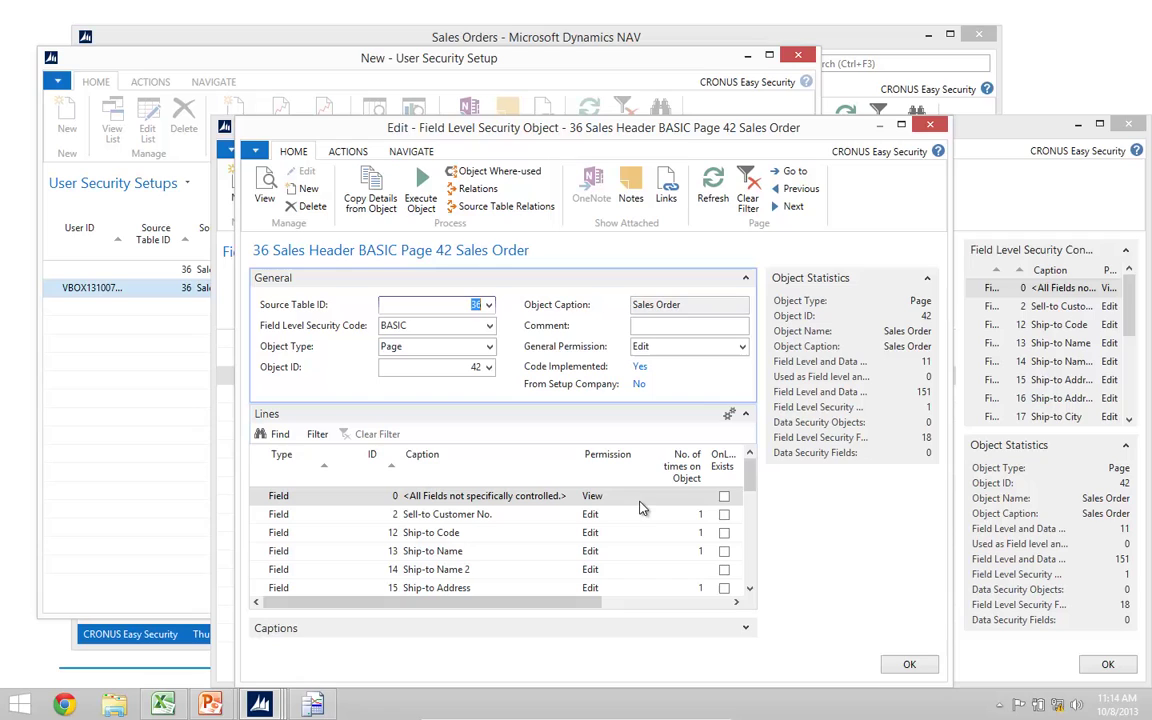
{"action": "left_click", "coordinate": [605, 496]}
{"action": "left_click", "coordinate": [638, 496]}
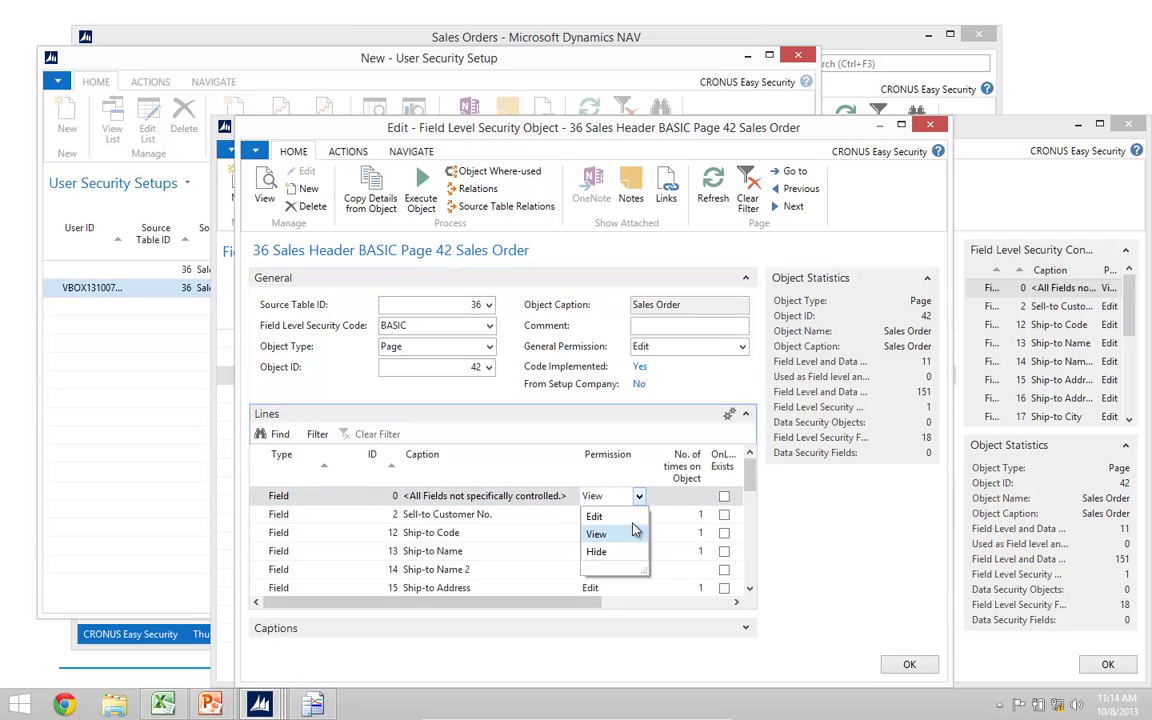
{"action": "left_click", "coordinate": [616, 555]}
{"action": "key", "text": "Down"}
{"action": "key", "text": "Down"}
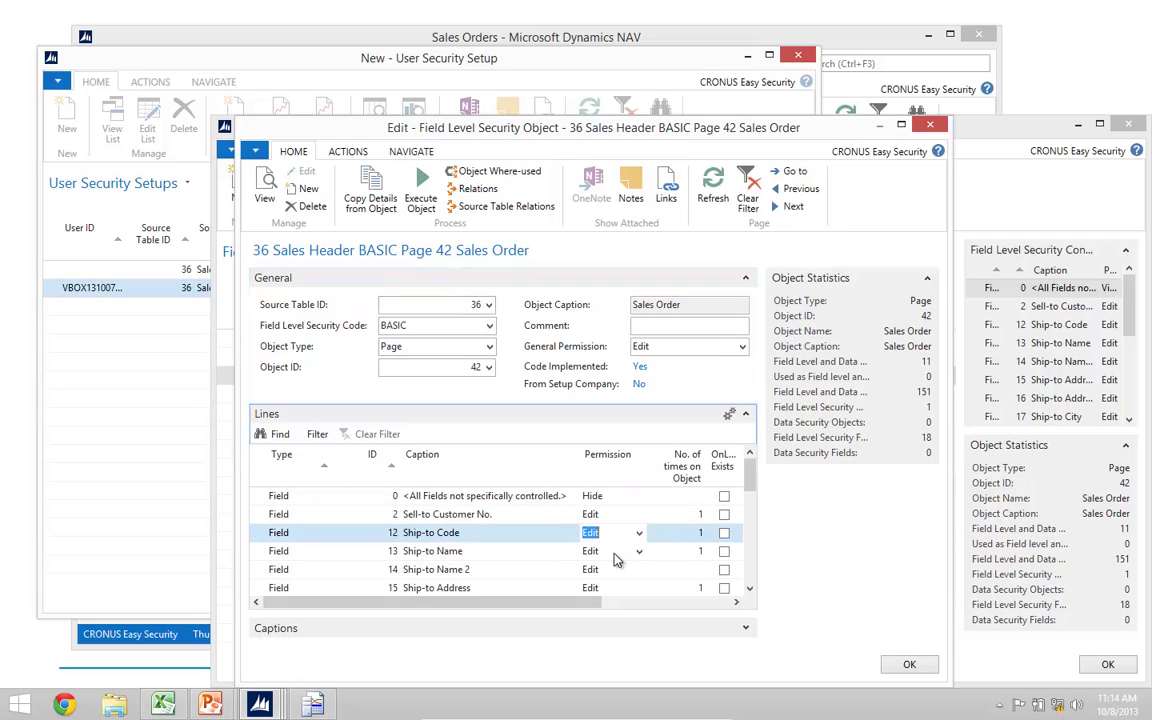
{"action": "key", "text": "Up"}
{"action": "key", "text": "Up"}
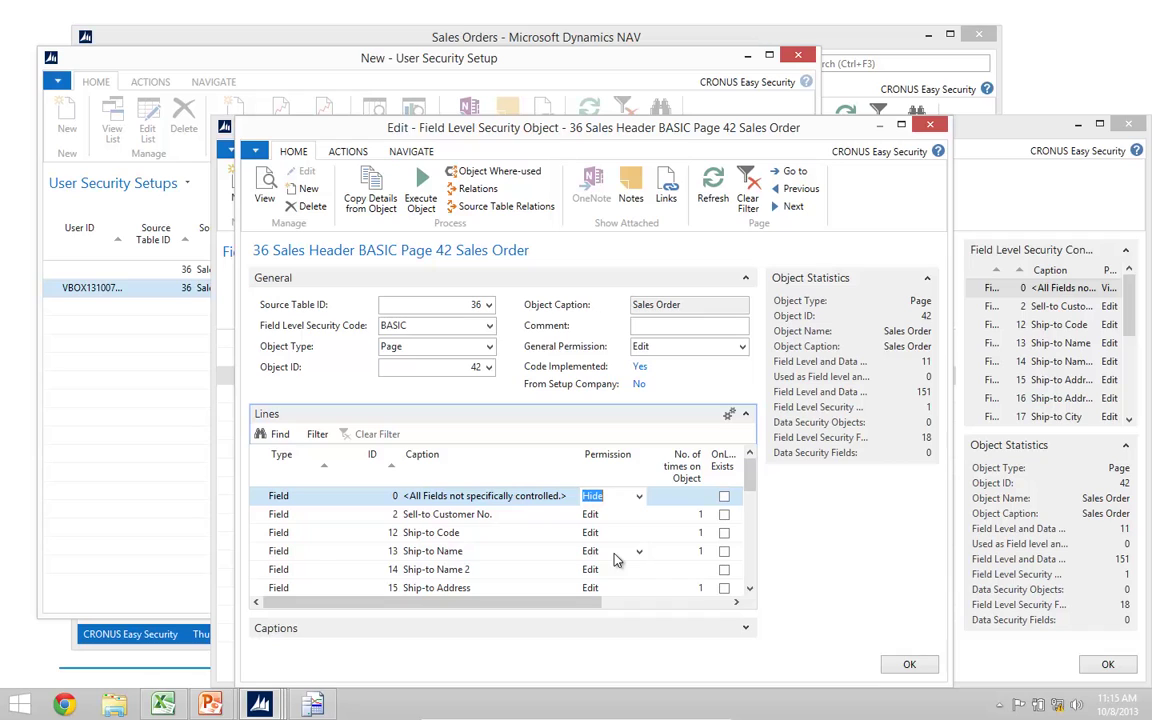
Set the permission for all controls not specifically controlled on the Sales Order page to Hide
{"action": "key", "text": "Down"}
{"action": "key", "text": "Down"}
{"action": "key", "text": "Down"}
{"action": "key", "text": "Down"}
{"action": "key", "text": "Down"}
{"action": "key", "text": "Down"}
{"action": "key", "text": "Down"}
{"action": "key", "text": "Down"}
{"action": "key", "text": "Down"}
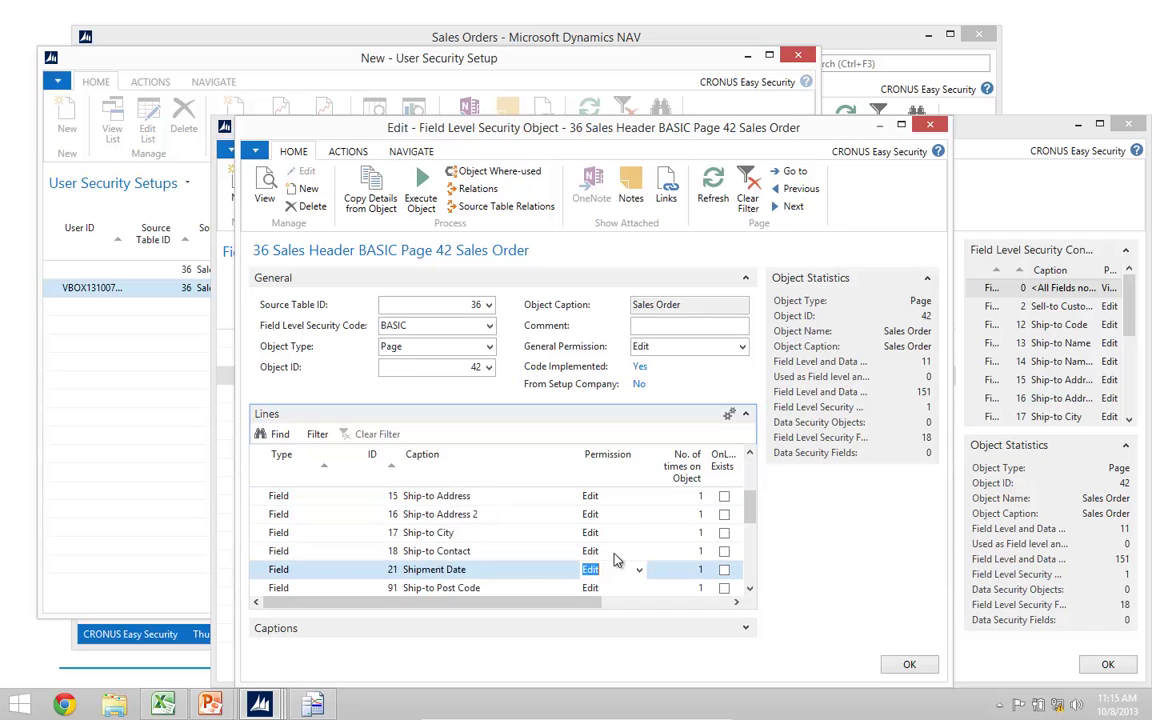
{"action": "key", "text": "Down"}
{"action": "key", "text": "Down"}
{"action": "key", "text": "Down"}
{"action": "key", "text": "Down"}
{"action": "key", "text": "Down"}
{"action": "key", "text": "Down"}
{"action": "key", "text": "Down"}
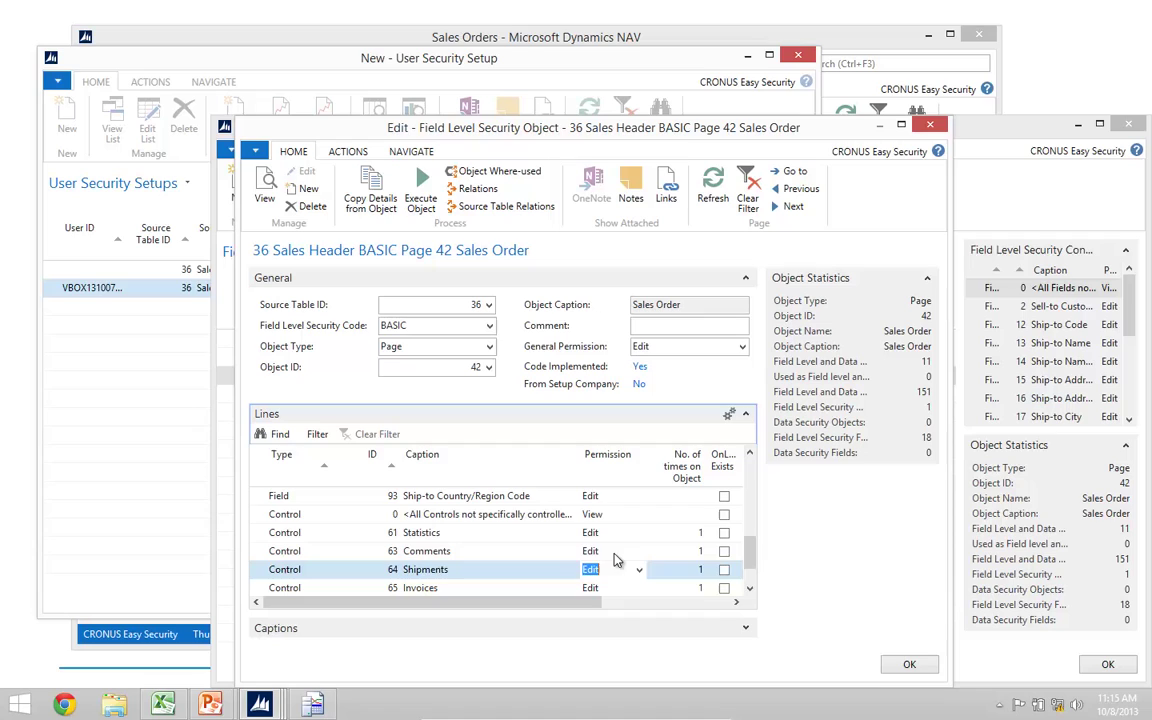
{"action": "key", "text": "Up"}
{"action": "key", "text": "Up"}
{"action": "key", "text": "Up"}
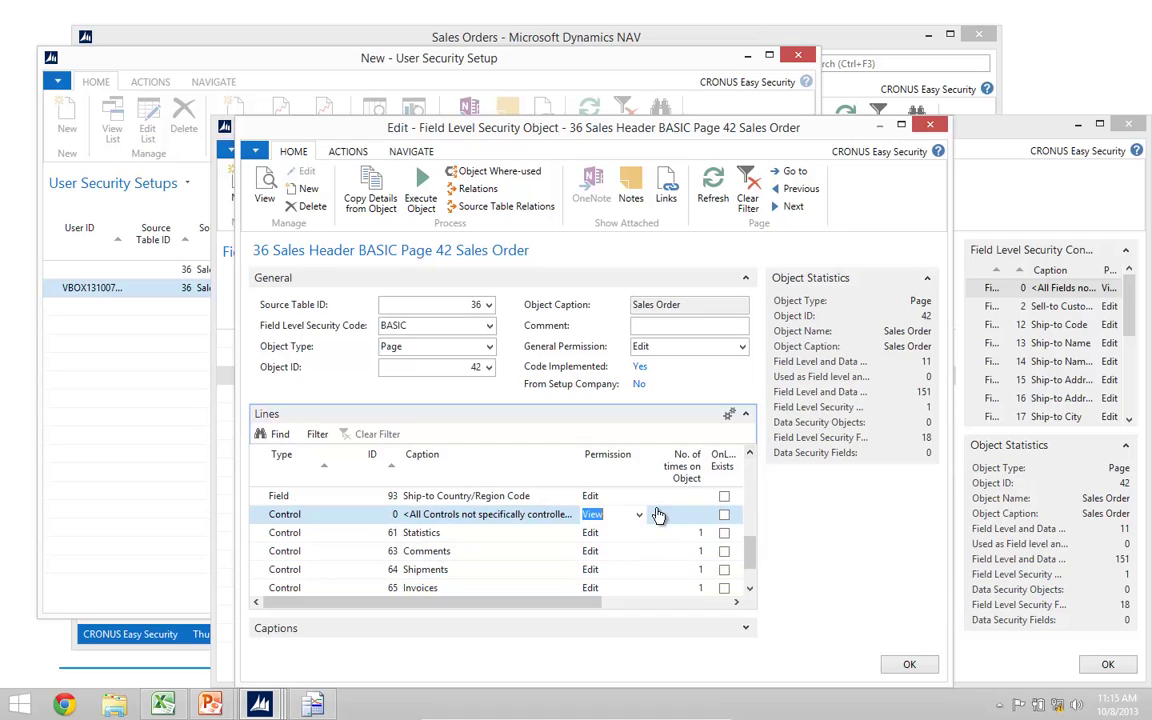
{"action": "left_click", "coordinate": [641, 515]}
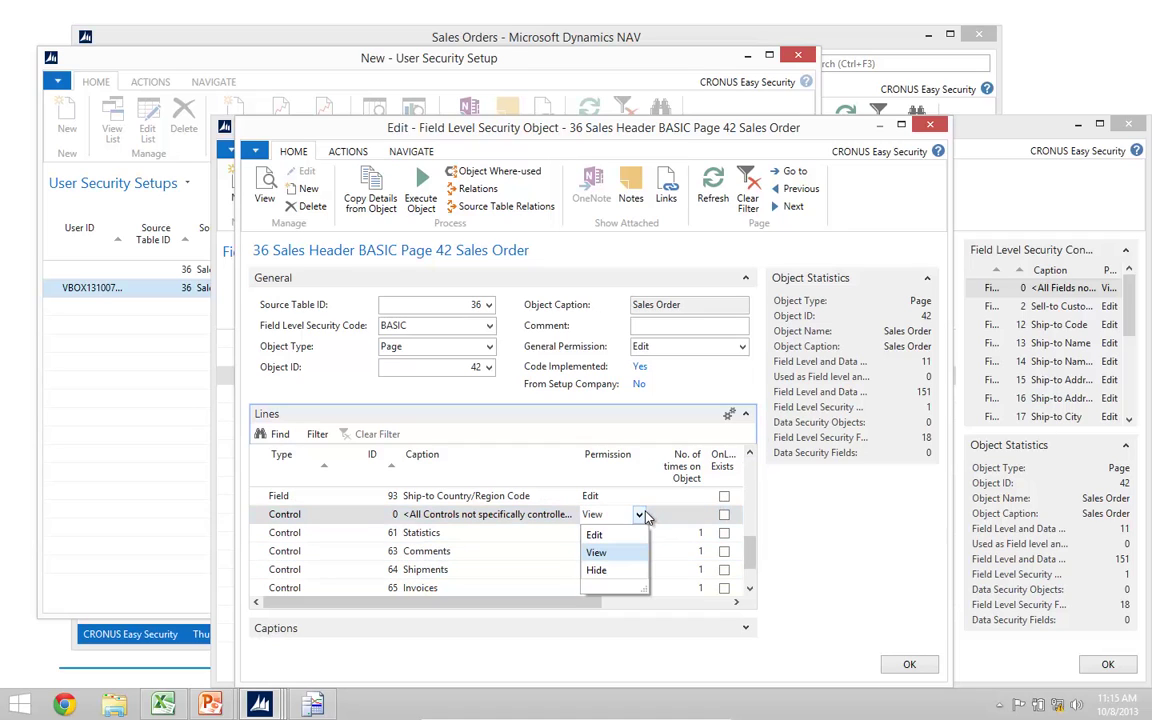
{"action": "left_click", "coordinate": [597, 570]}
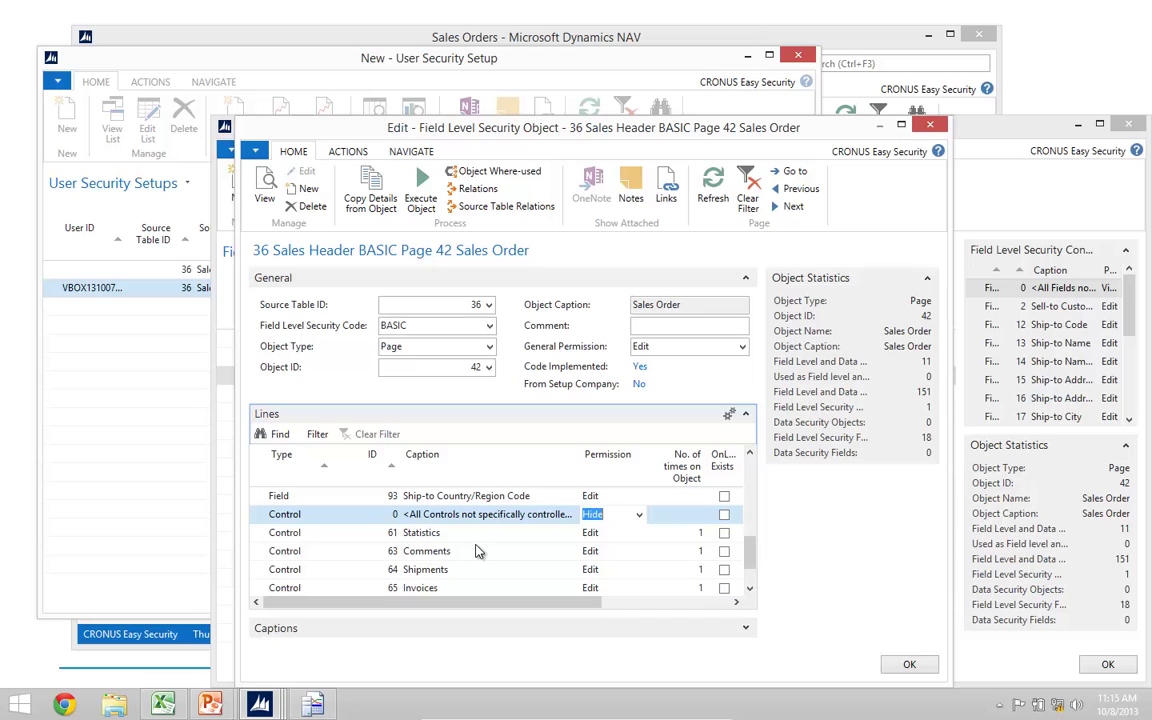
Add a control line for 76 Post and Print with View permission, then close the security code windows
{"action": "key", "text": "Down"}
{"action": "key", "text": "Down"}
{"action": "key", "text": "Down"}
{"action": "key", "text": "Down"}
{"action": "key", "text": "Down"}
{"action": "key", "text": "shift+Tab"}
{"action": "key", "text": "shift+Tab"}
{"action": "key", "text": "shift+Tab"}
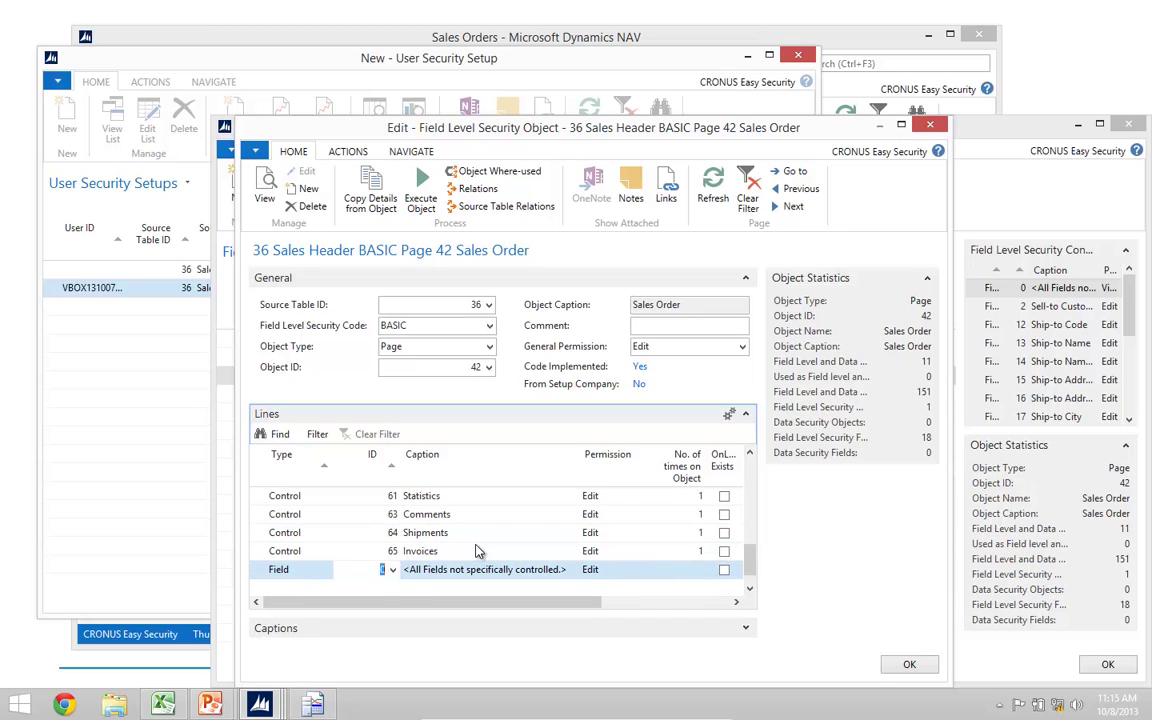
{"action": "type", "text": "c"}
{"action": "key", "text": "Tab"}
{"action": "left_click", "coordinate": [392, 569]}
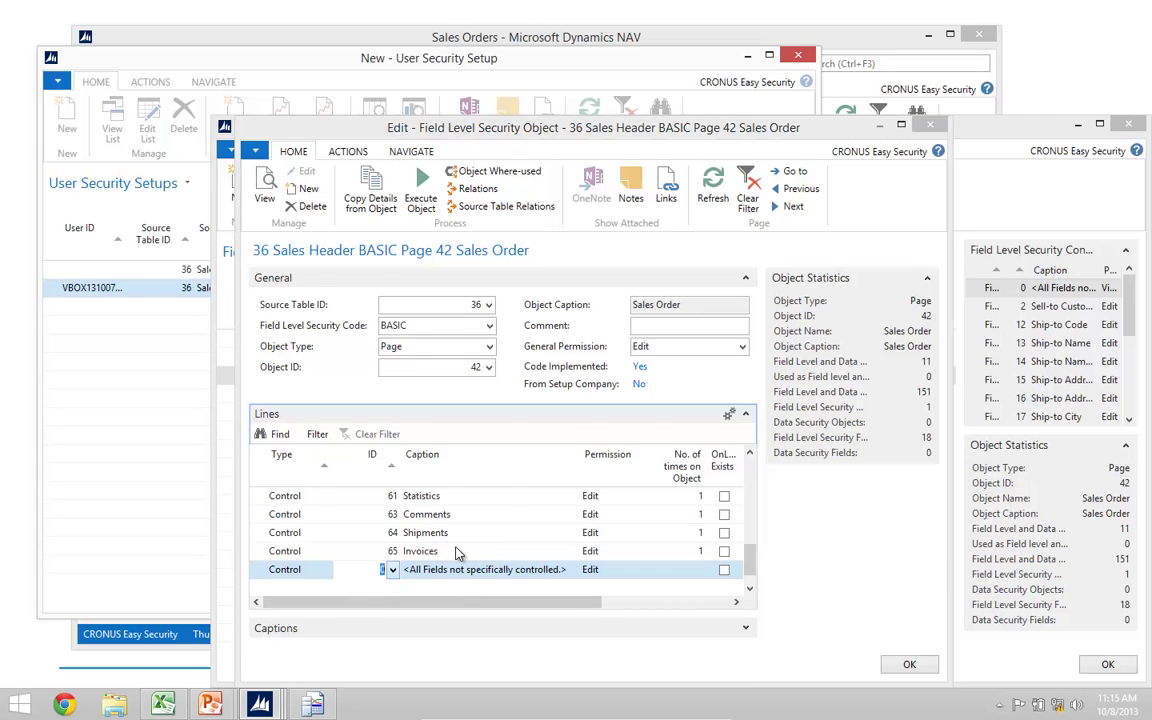
{"action": "double_click", "coordinate": [585, 533]}
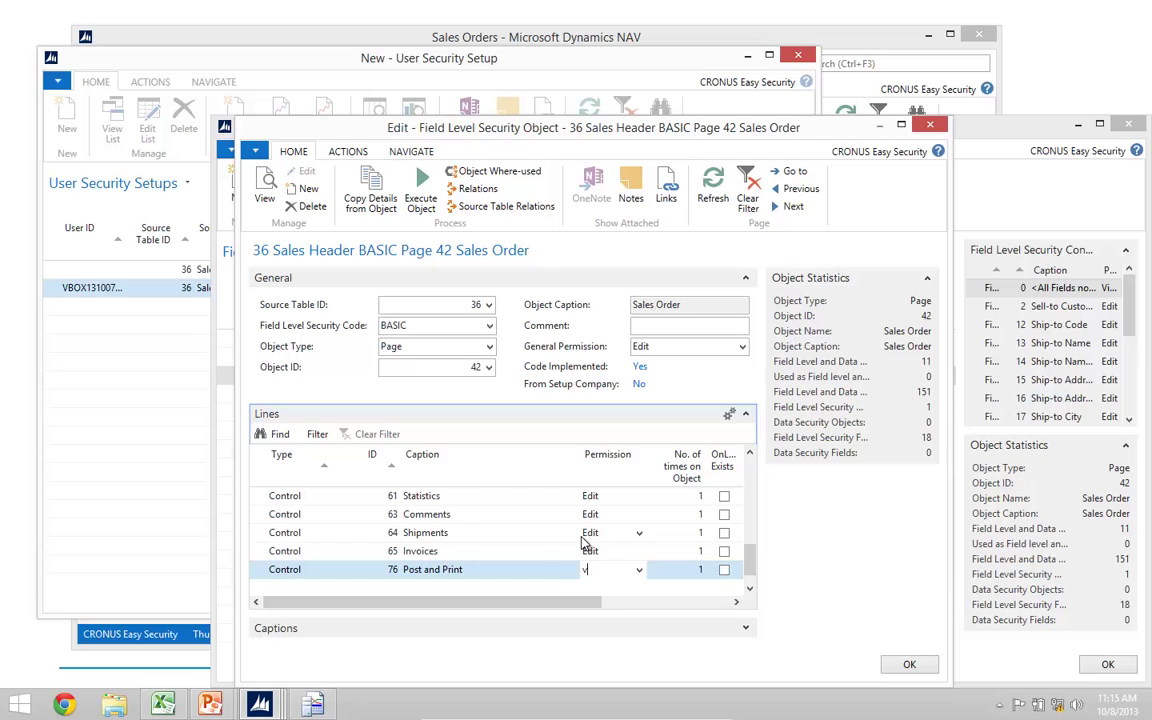
{"action": "type", "text": "v"}
{"action": "key", "text": "Tab"}
{"action": "key", "text": "shift+Tab"}
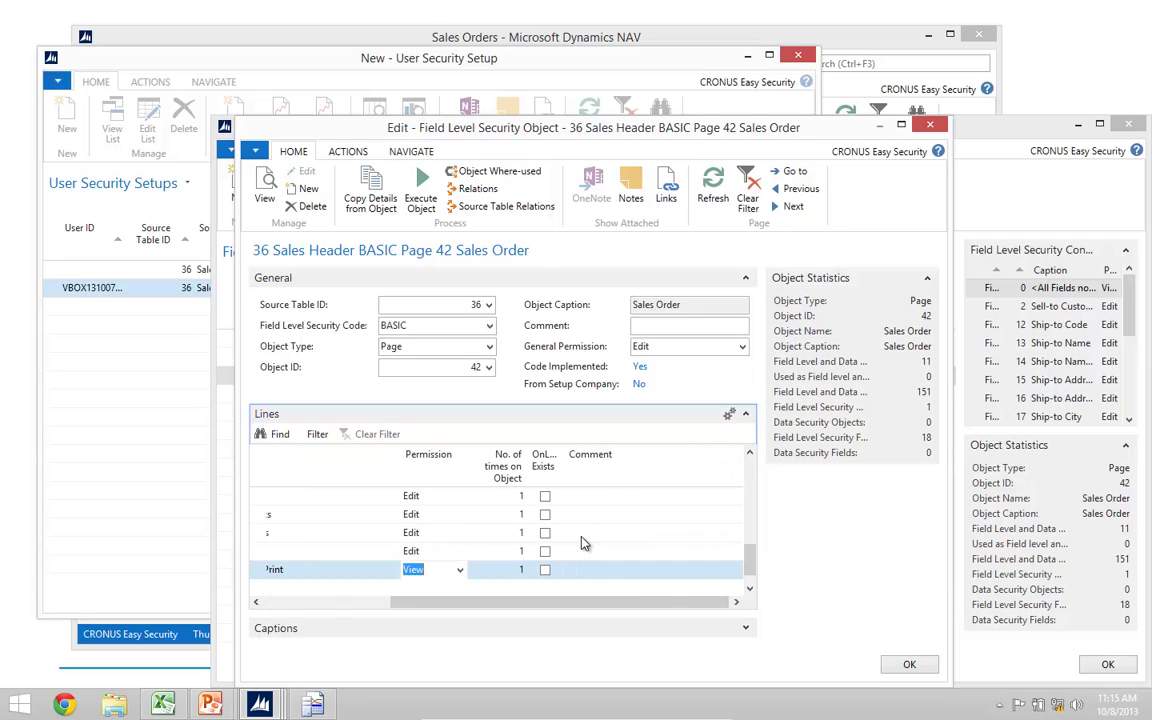
{"action": "key", "text": "shift+Tab"}
{"action": "key", "text": "Up"}
{"action": "key", "text": "Up"}
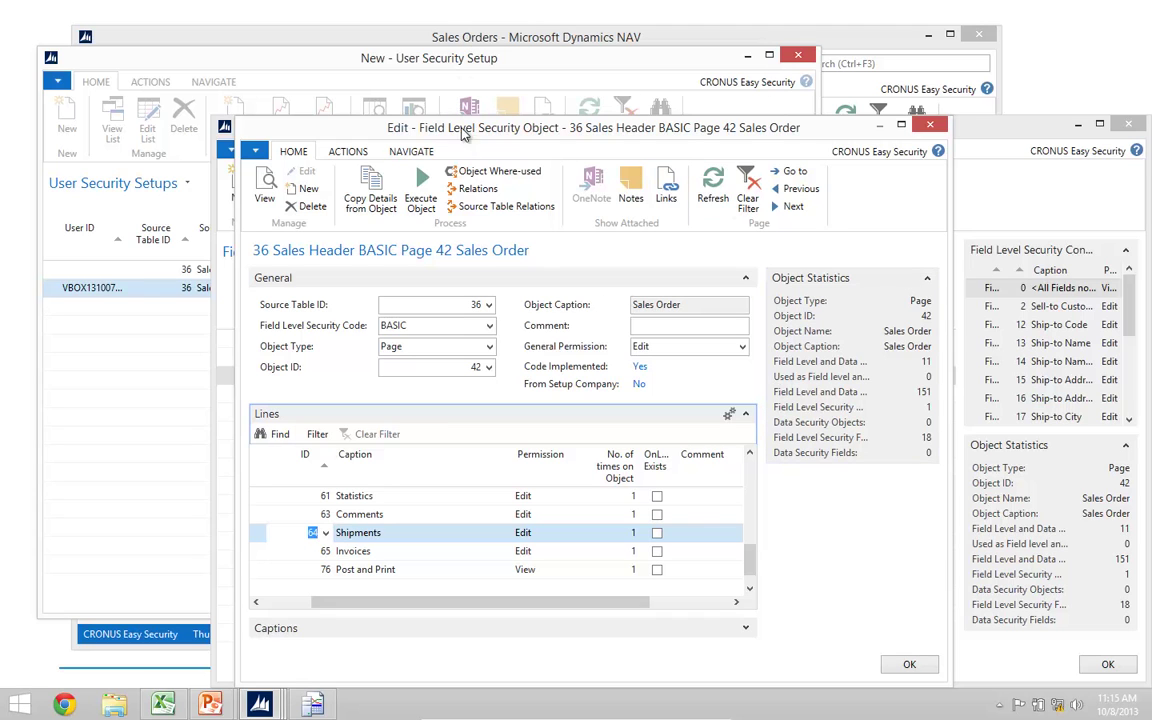
{"action": "key", "text": "Escape"}
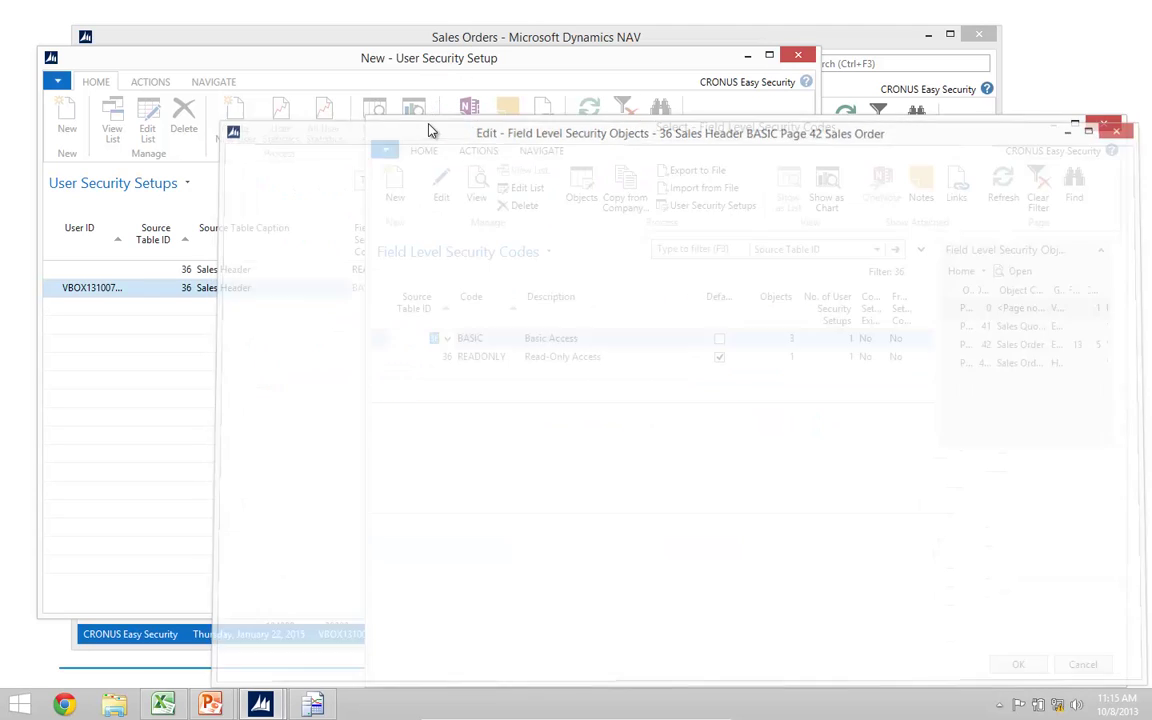
{"action": "key", "text": "Escape"}
{"action": "key", "text": "Escape"}
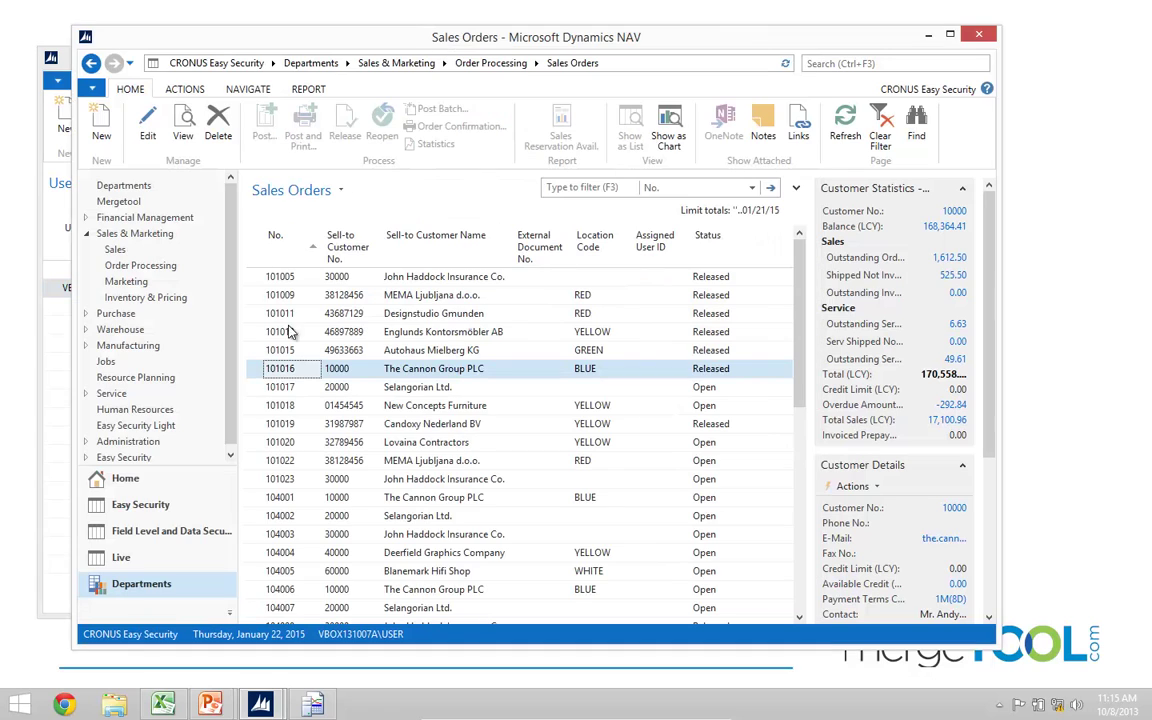
Reopen The Cannon Group PLC's released sales order, check its visible fields and actions, try opening its statistics, and close it
{"action": "double_click", "coordinate": [334, 368]}
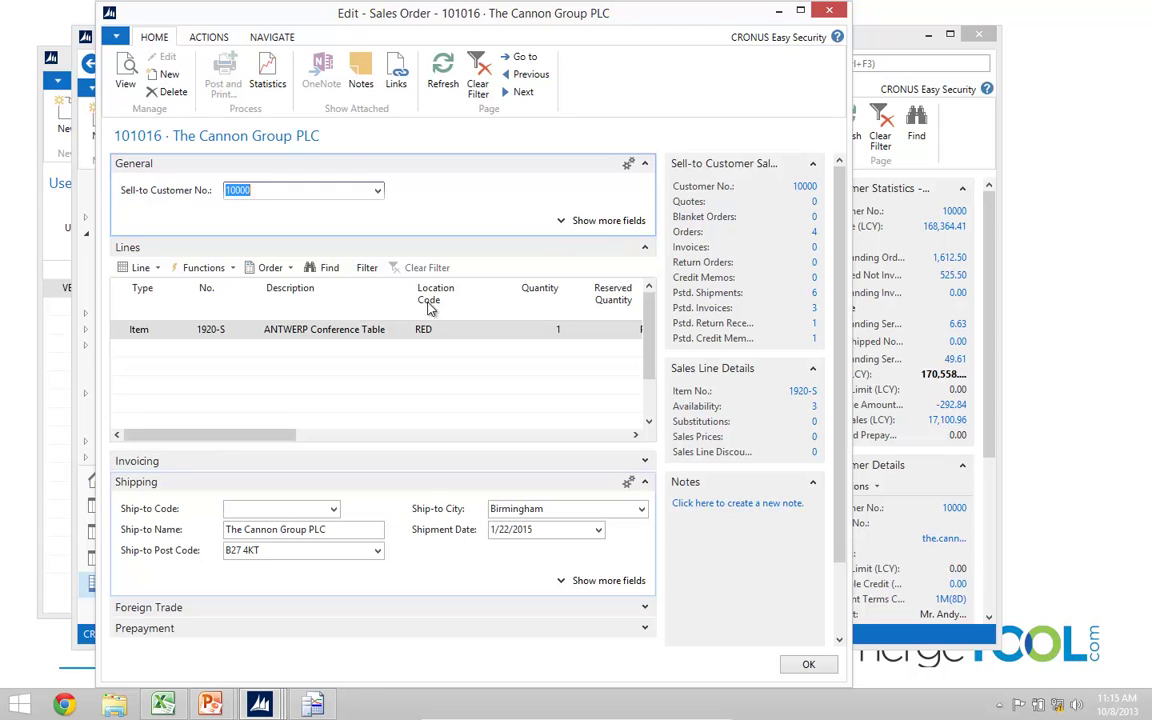
{"action": "left_click", "coordinate": [266, 78]}
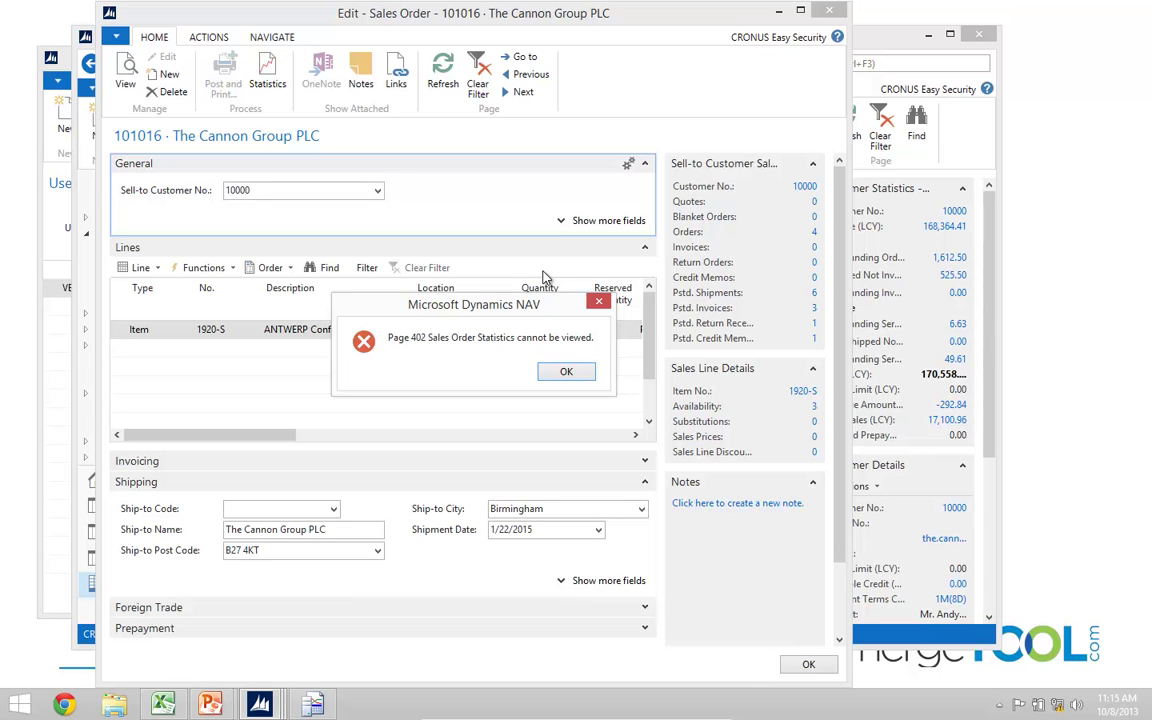
{"action": "key", "text": "Return"}
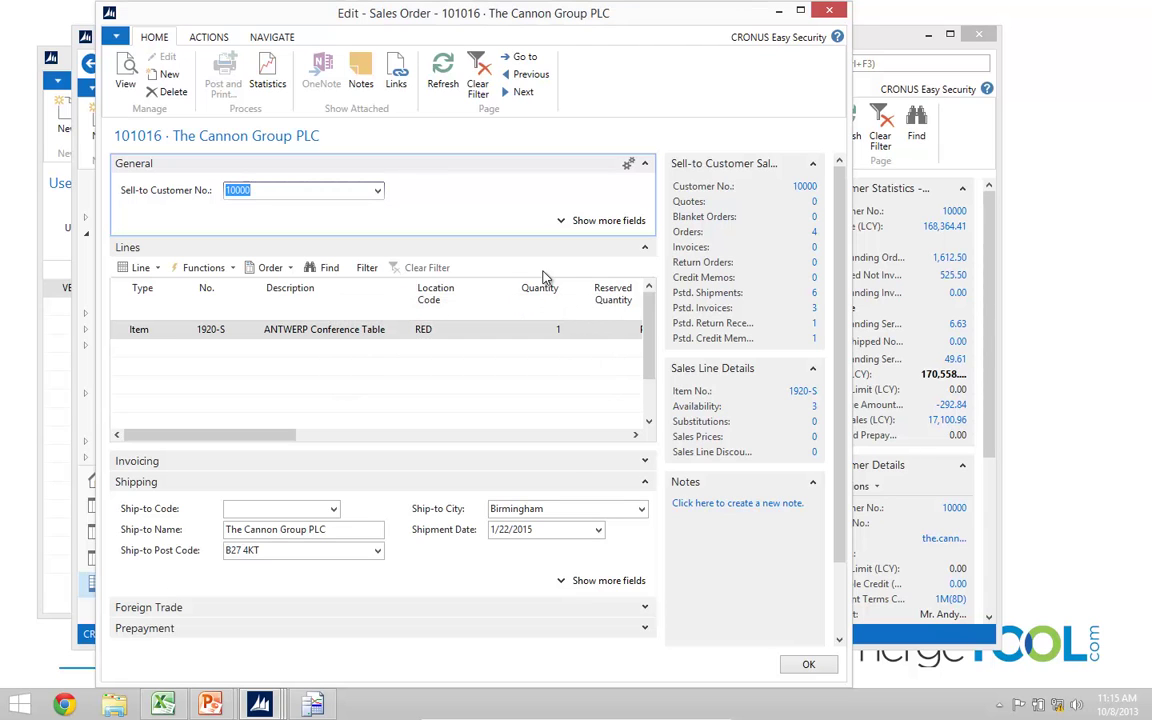
{"action": "key", "text": "Escape"}
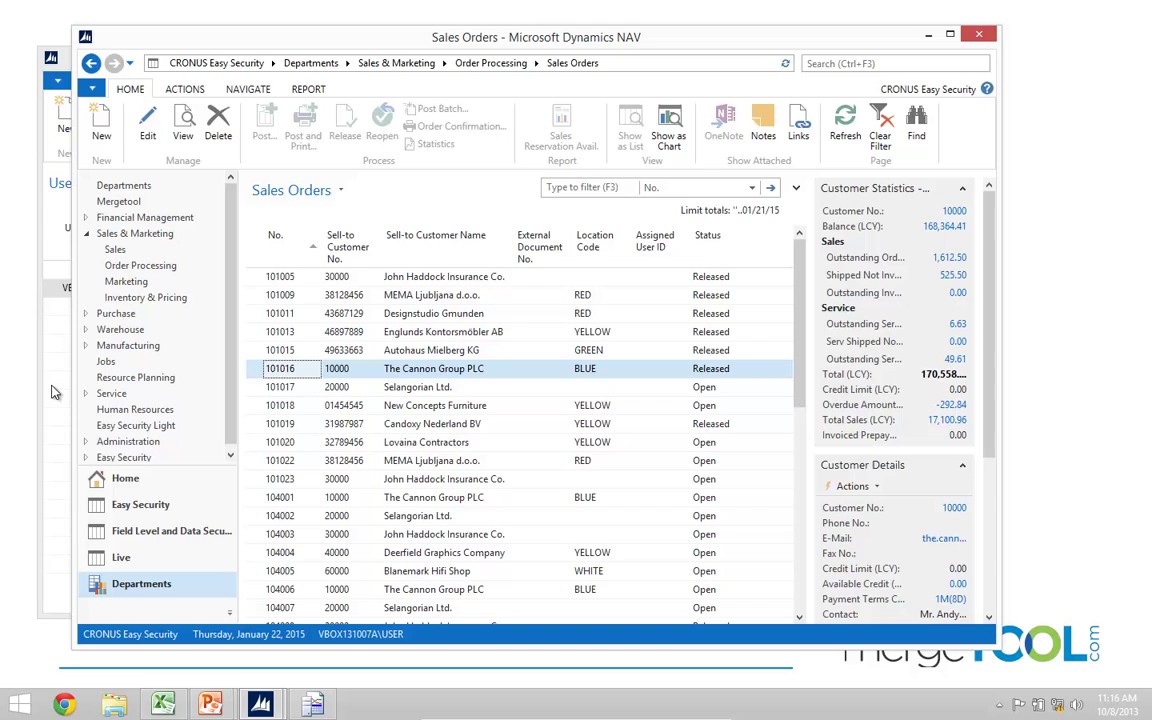
Check the READONLY line in the user security setups, then open the Customers list under Order Processing
{"action": "left_click", "coordinate": [55, 393]}
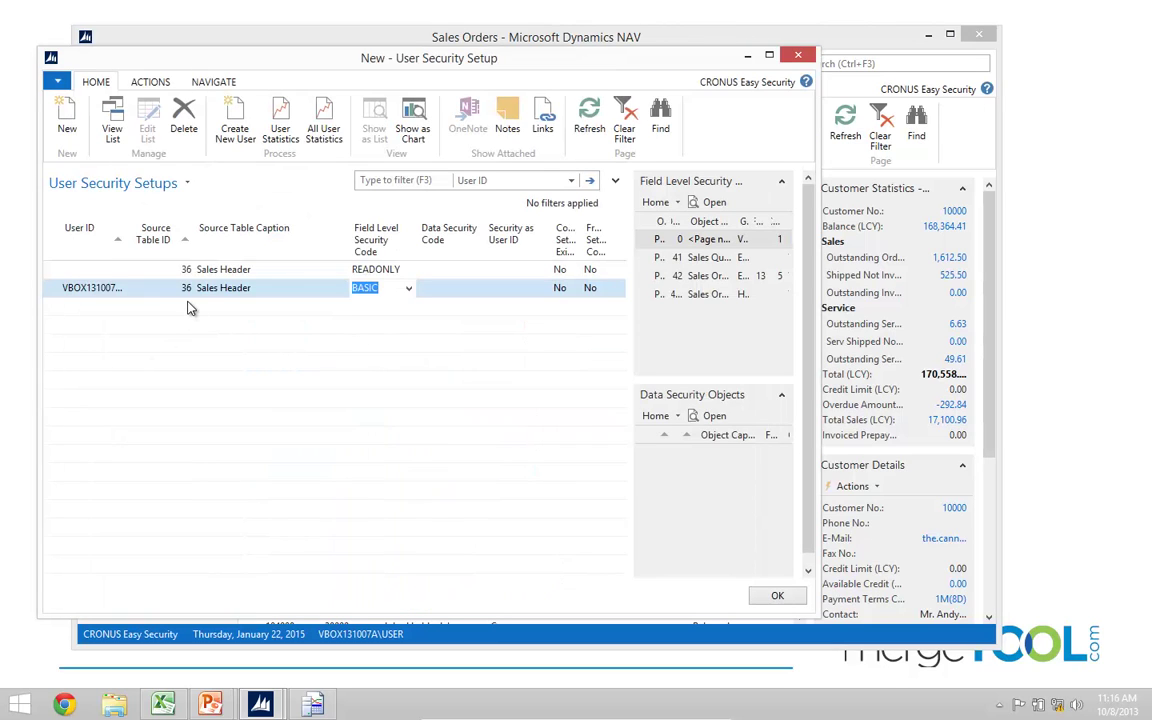
{"action": "key", "text": "Up"}
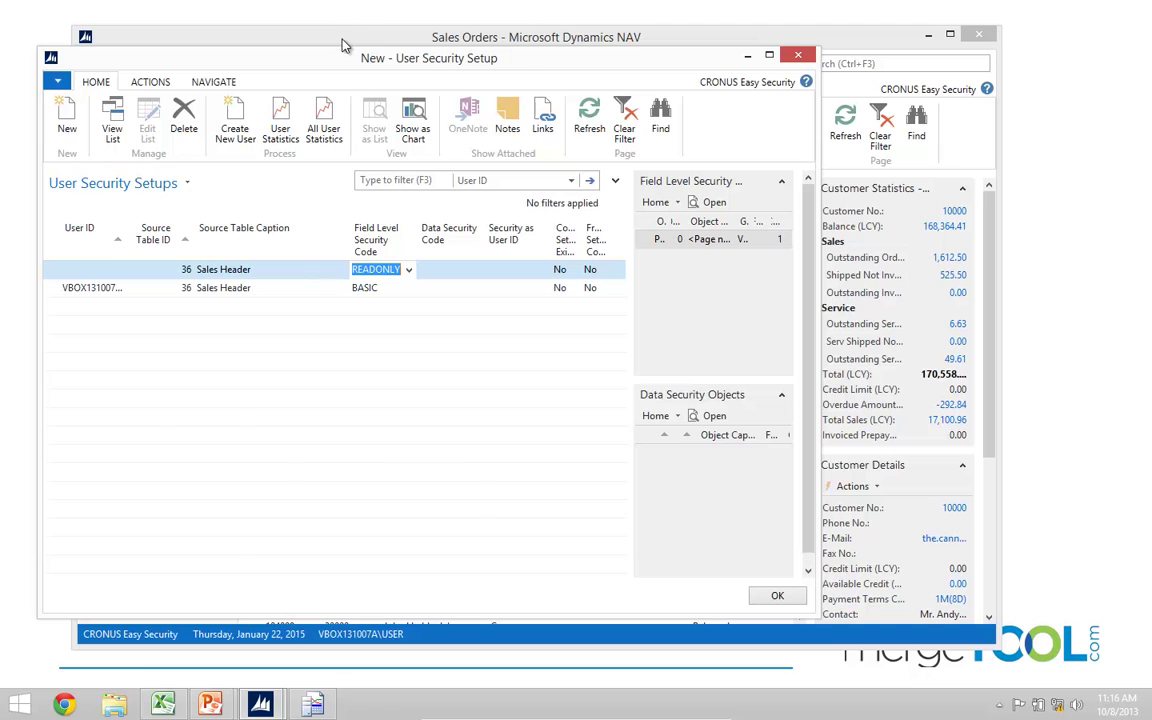
{"action": "left_click", "coordinate": [308, 35]}
{"action": "left_click", "coordinate": [145, 265]}
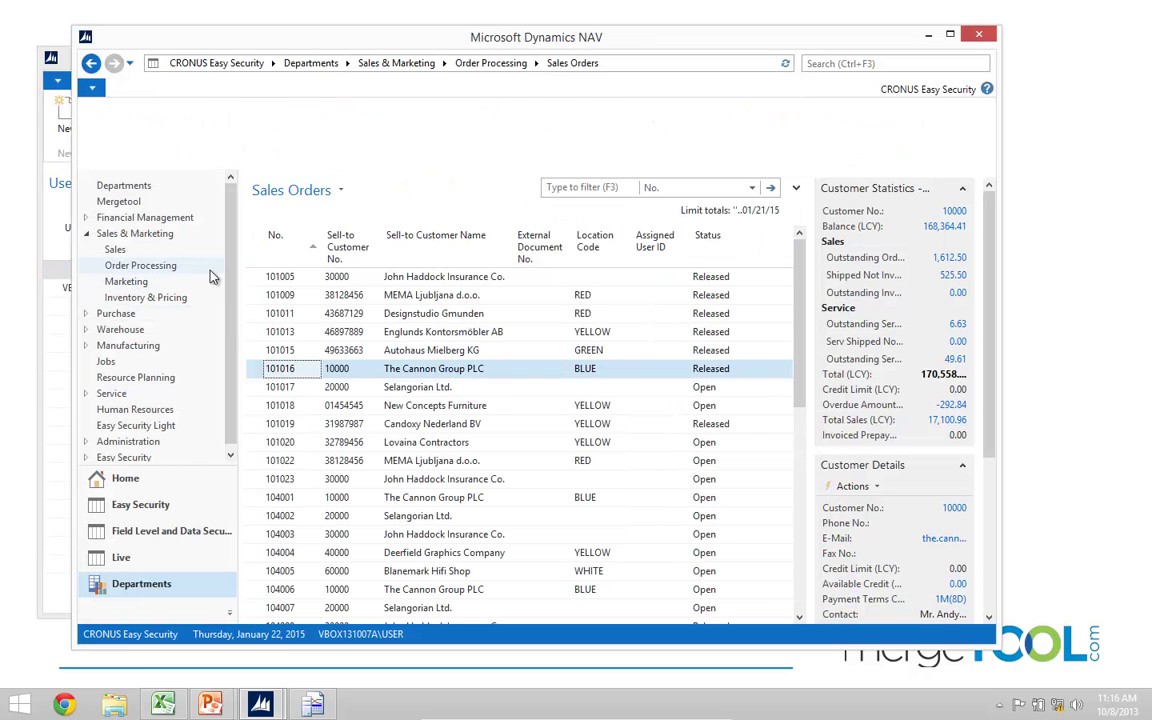
{"action": "left_click", "coordinate": [291, 168]}
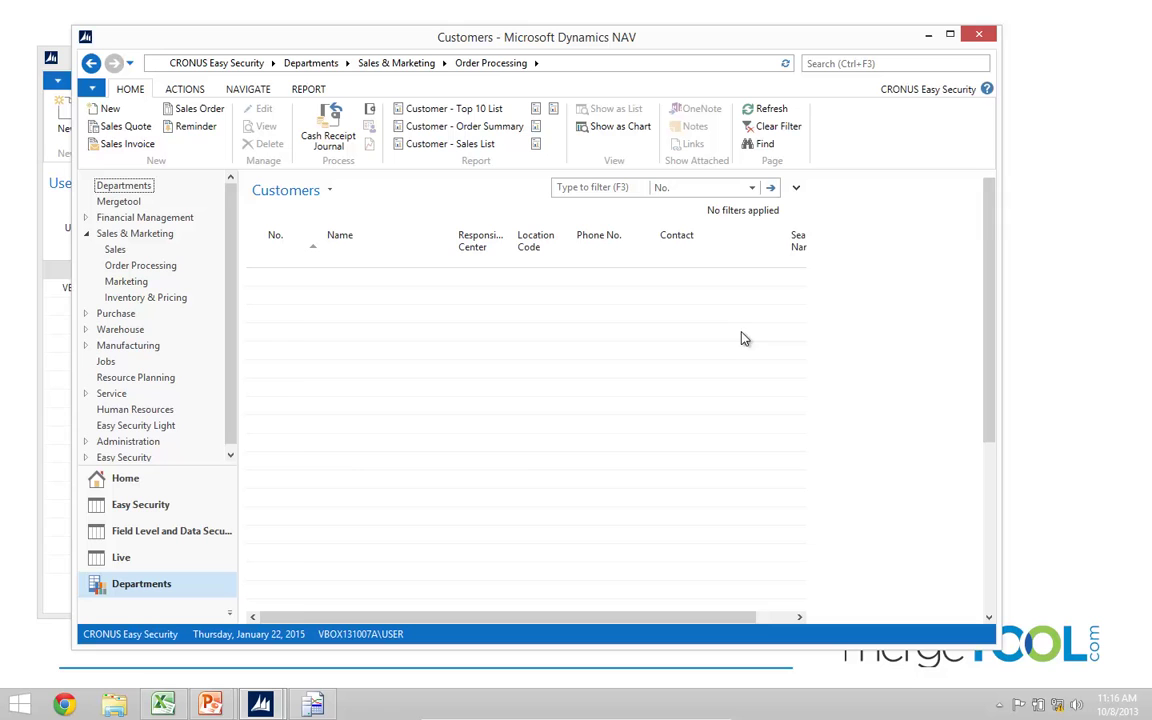
Add the Customer Posting Group column to the Customers list and bring it into view
{"action": "scroll", "coordinate": [349, 352], "scroll_direction": "down", "scroll_amount": 14}
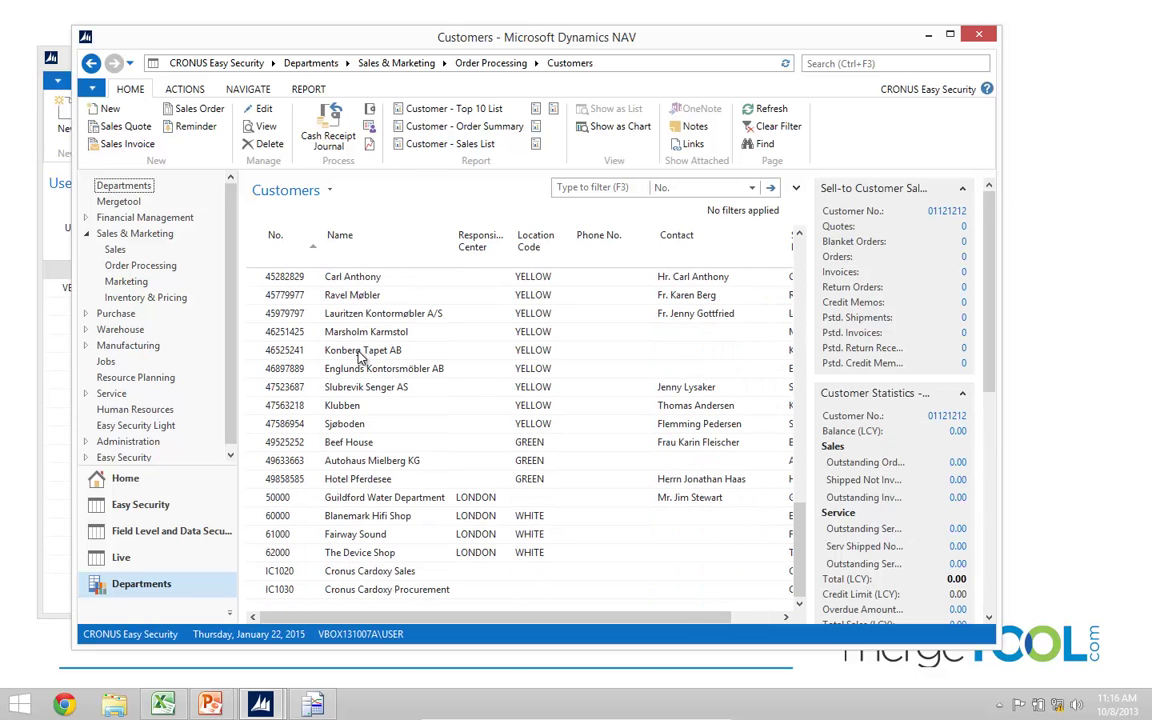
{"action": "scroll", "coordinate": [378, 407], "scroll_direction": "up", "scroll_amount": 7}
{"action": "scroll", "coordinate": [378, 405], "scroll_direction": "up", "scroll_amount": 5}
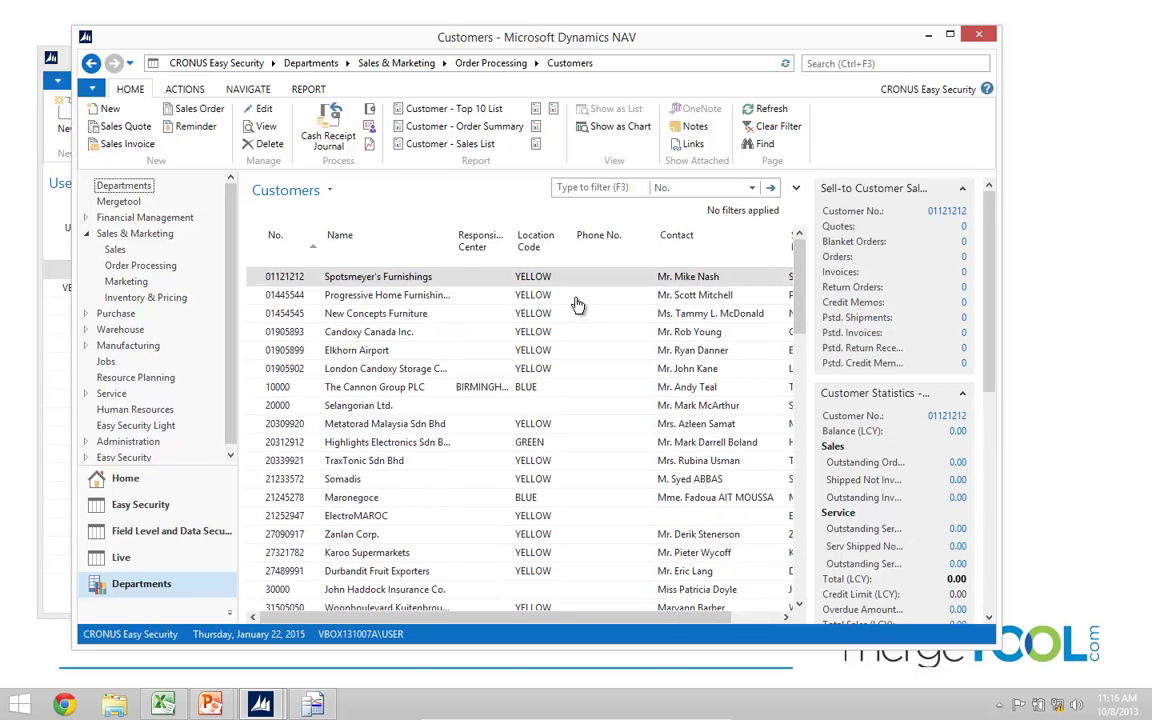
{"action": "right_click", "coordinate": [482, 249]}
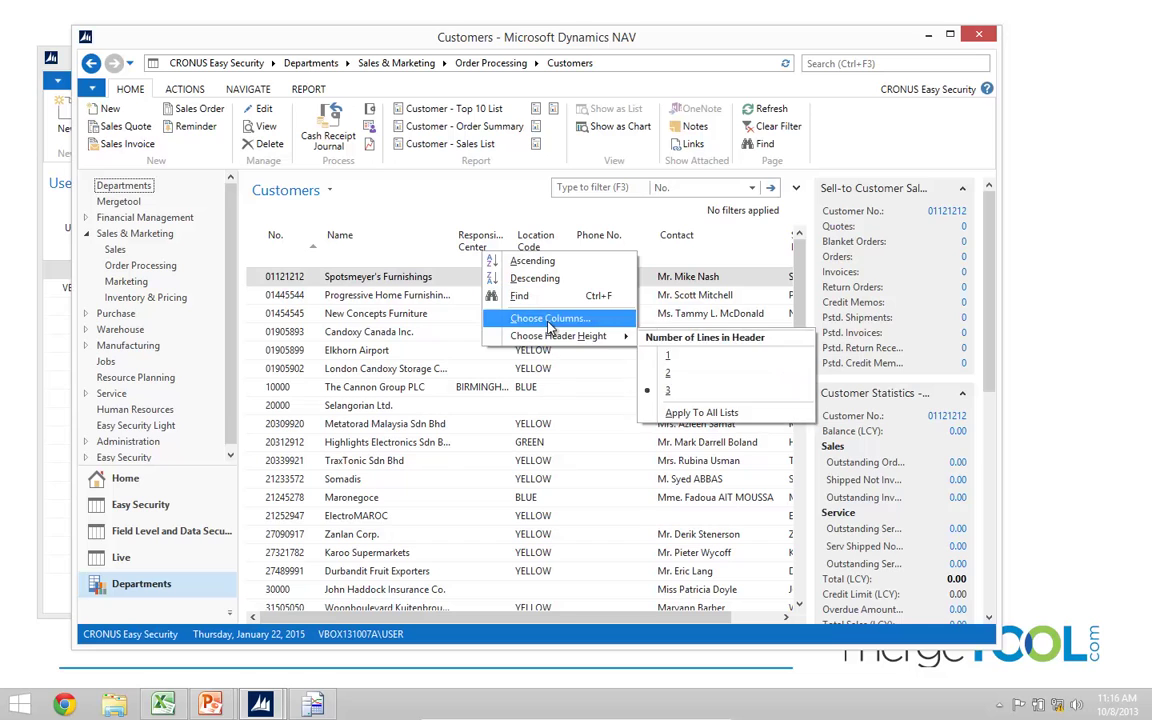
{"action": "left_click", "coordinate": [549, 318]}
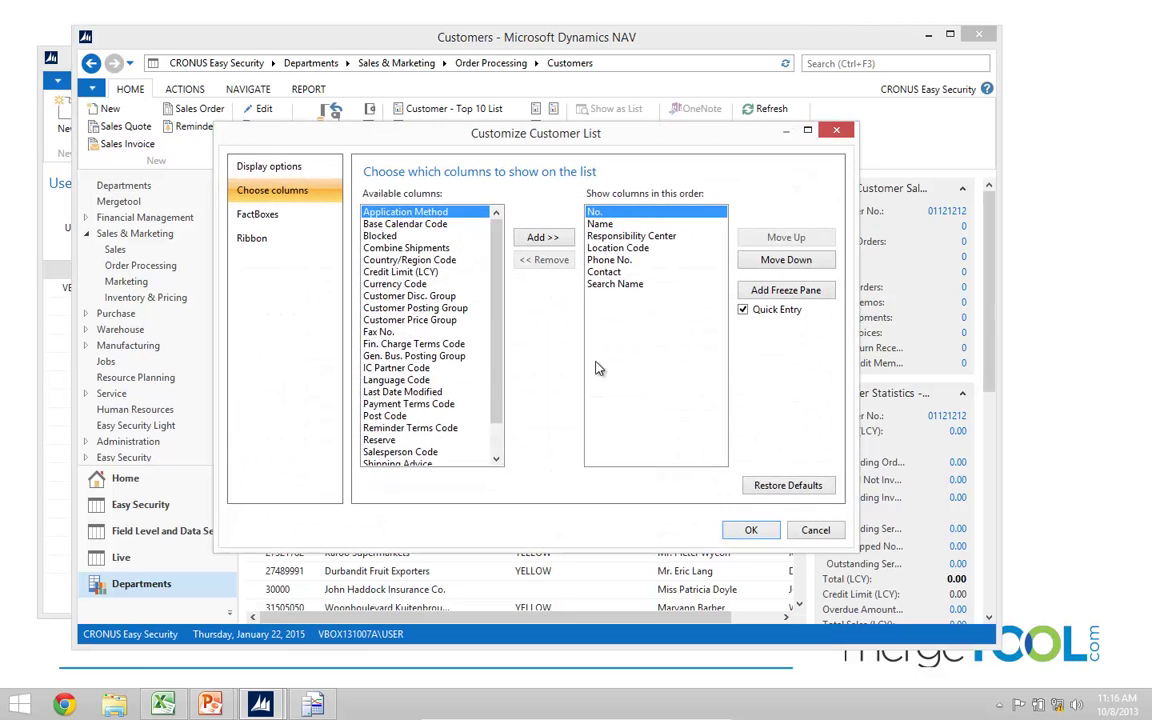
{"action": "left_click", "coordinate": [418, 309]}
{"action": "left_click", "coordinate": [540, 238]}
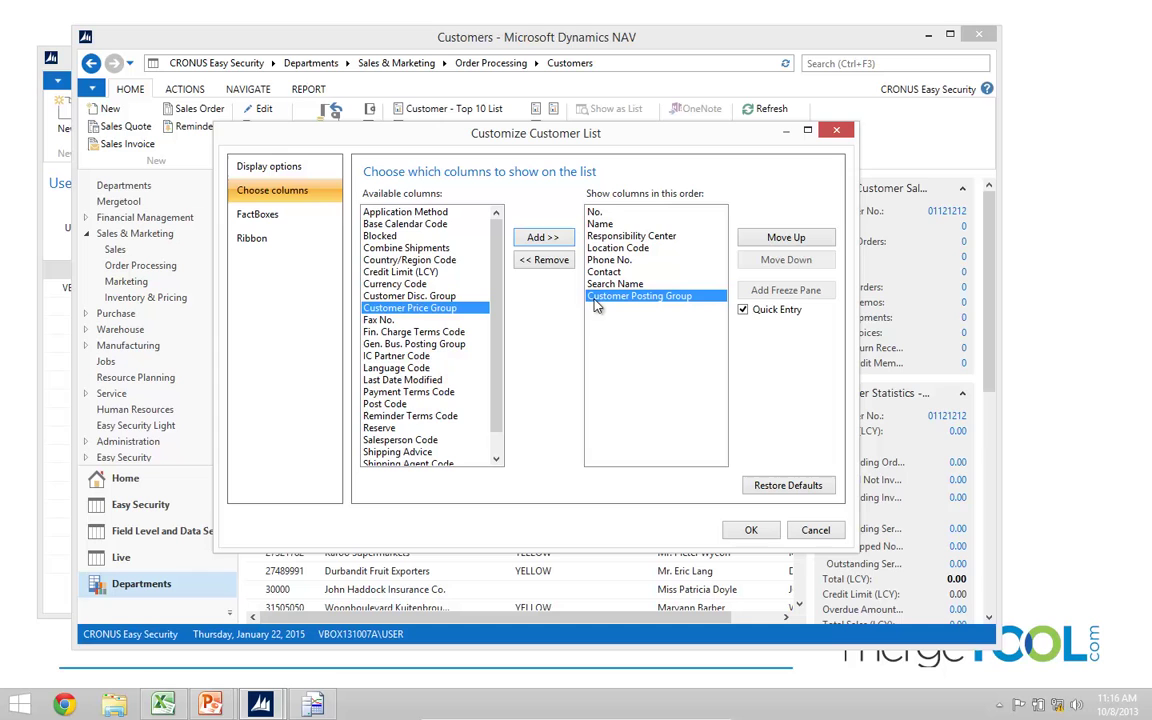
{"action": "left_click", "coordinate": [757, 530]}
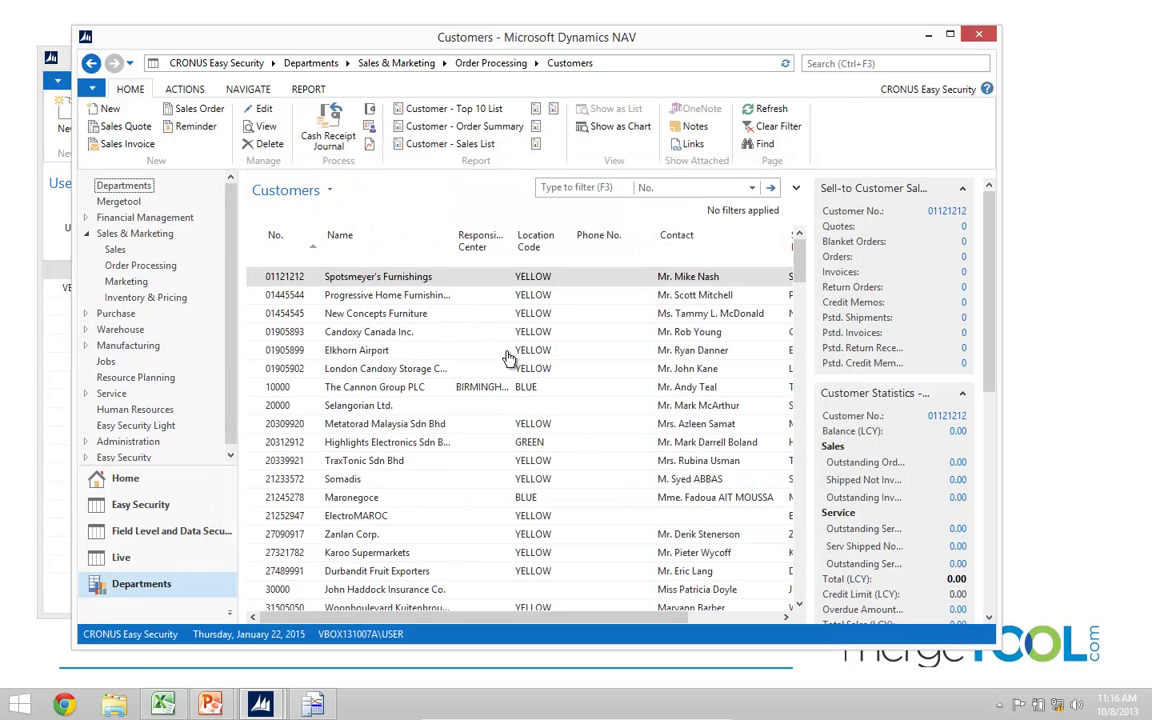
{"action": "left_click_drag", "start_coordinate": [488, 617], "coordinate": [720, 617]}
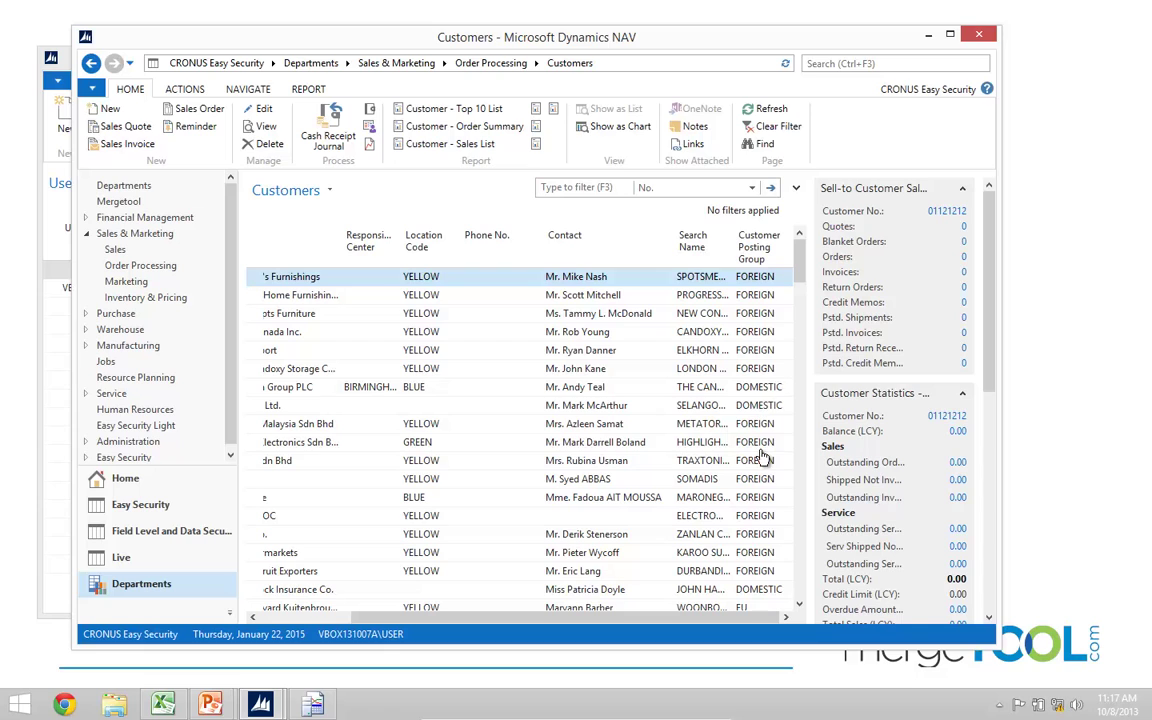
Add a user security setup line for source table 18 with blank user ID and field level security code
{"action": "left_click", "coordinate": [50, 318]}
{"action": "key", "text": "Tab"}
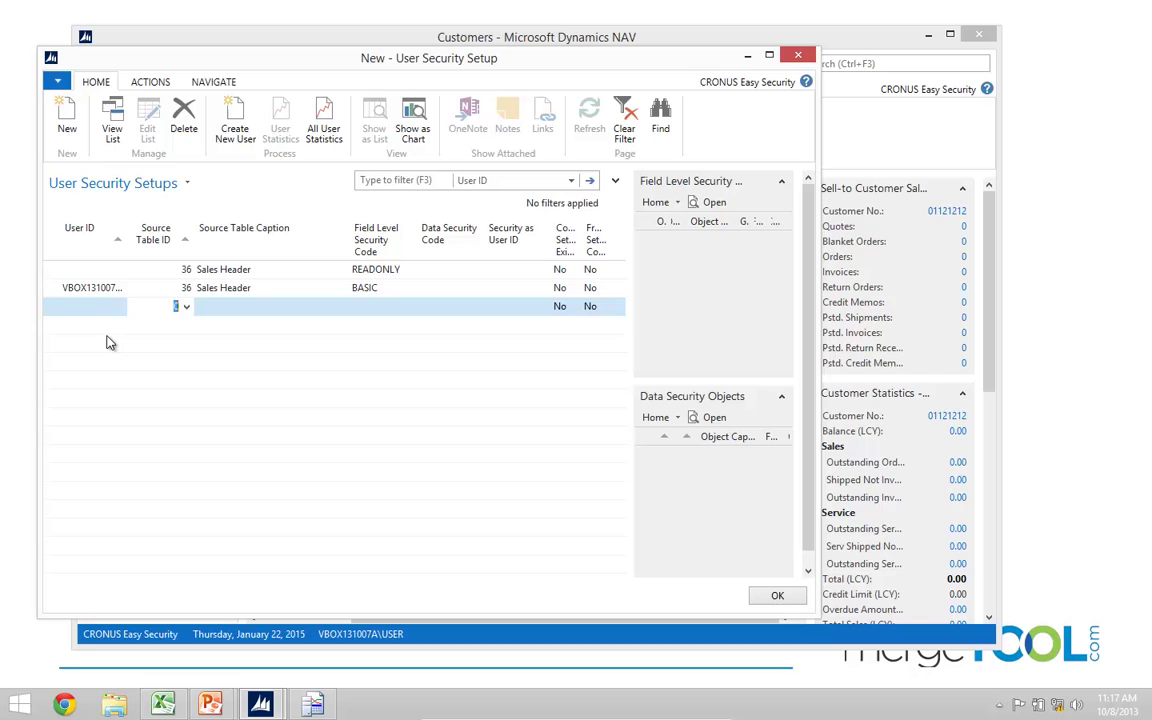
{"action": "type", "text": "18"}
{"action": "key", "text": "Tab"}
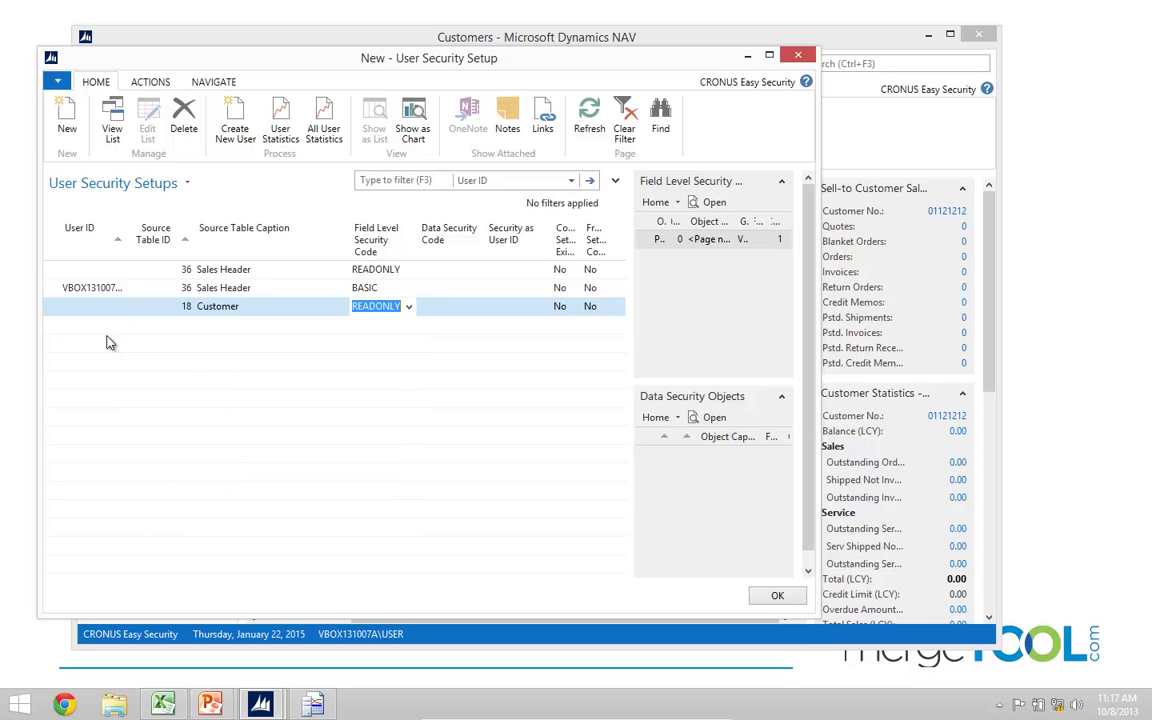
{"action": "key", "text": "Delete"}
{"action": "key", "text": "Tab"}
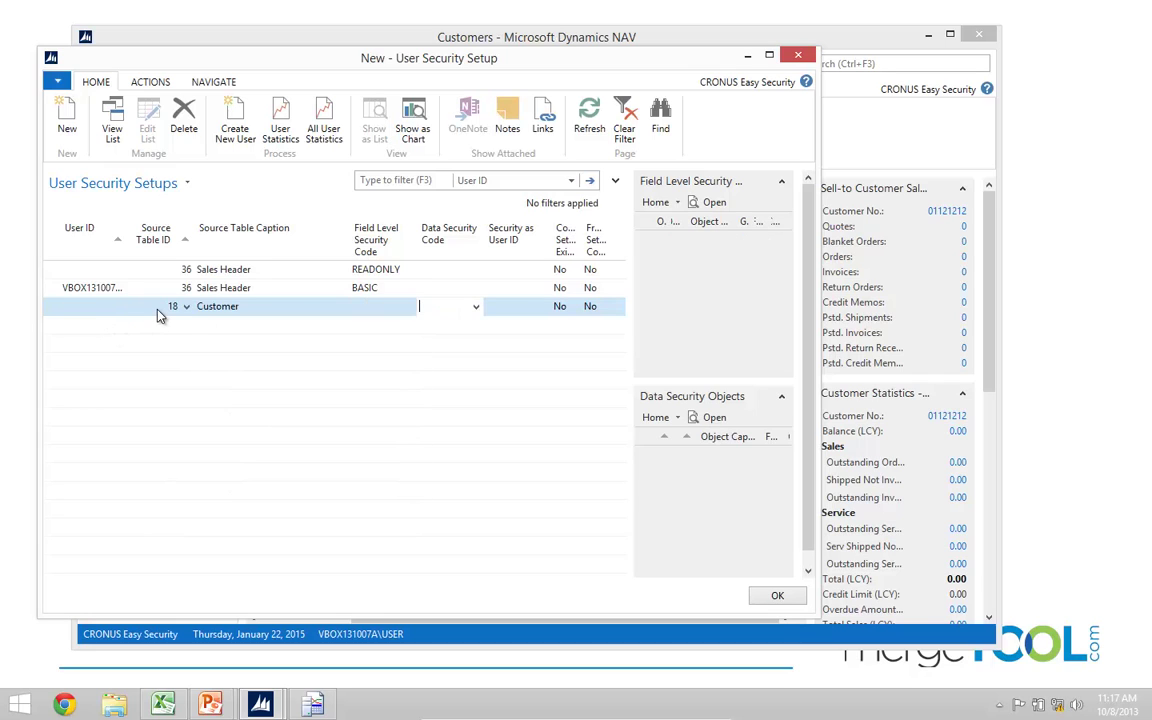
Open the DOMESTIC data security code's objects and examine the field filters for the Customer List page and the unspecified page
{"action": "left_click", "coordinate": [475, 308]}
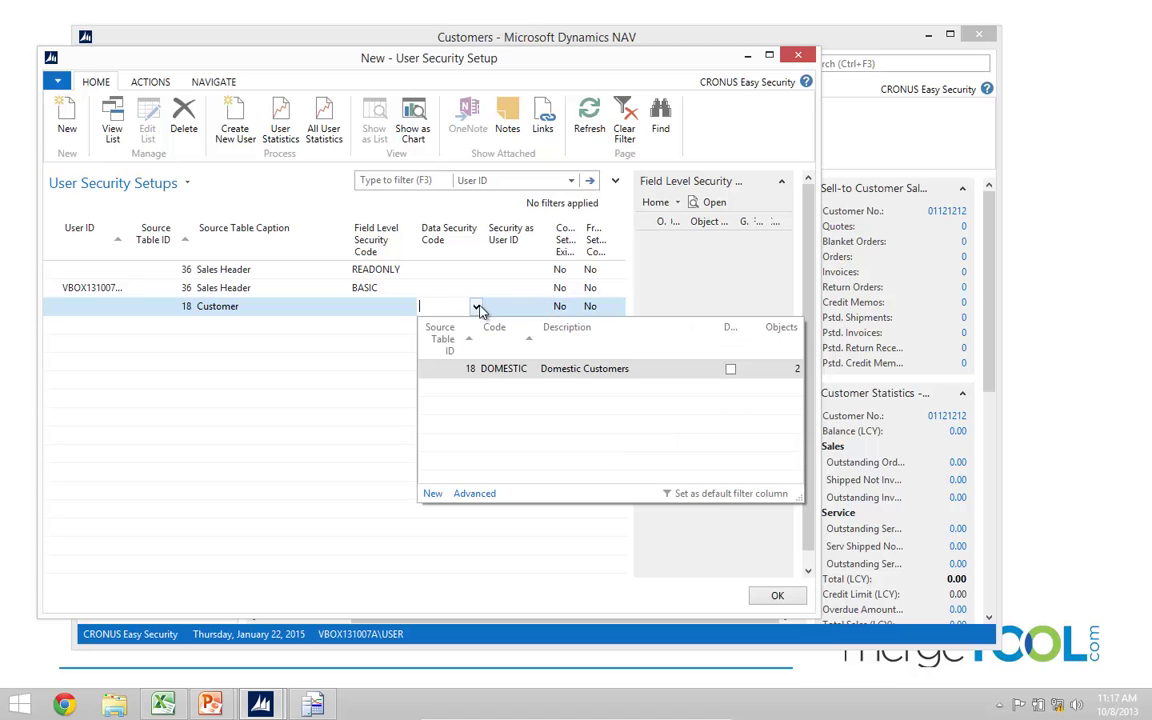
{"action": "left_click", "coordinate": [474, 493]}
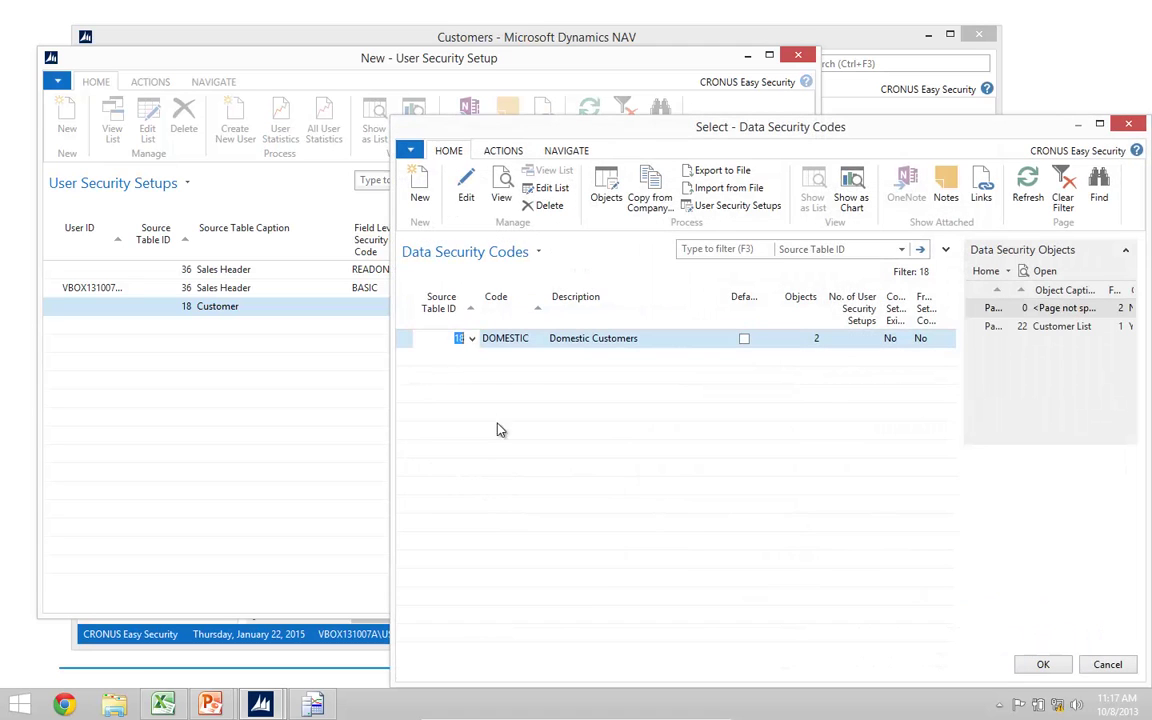
{"action": "left_click", "coordinate": [607, 192]}
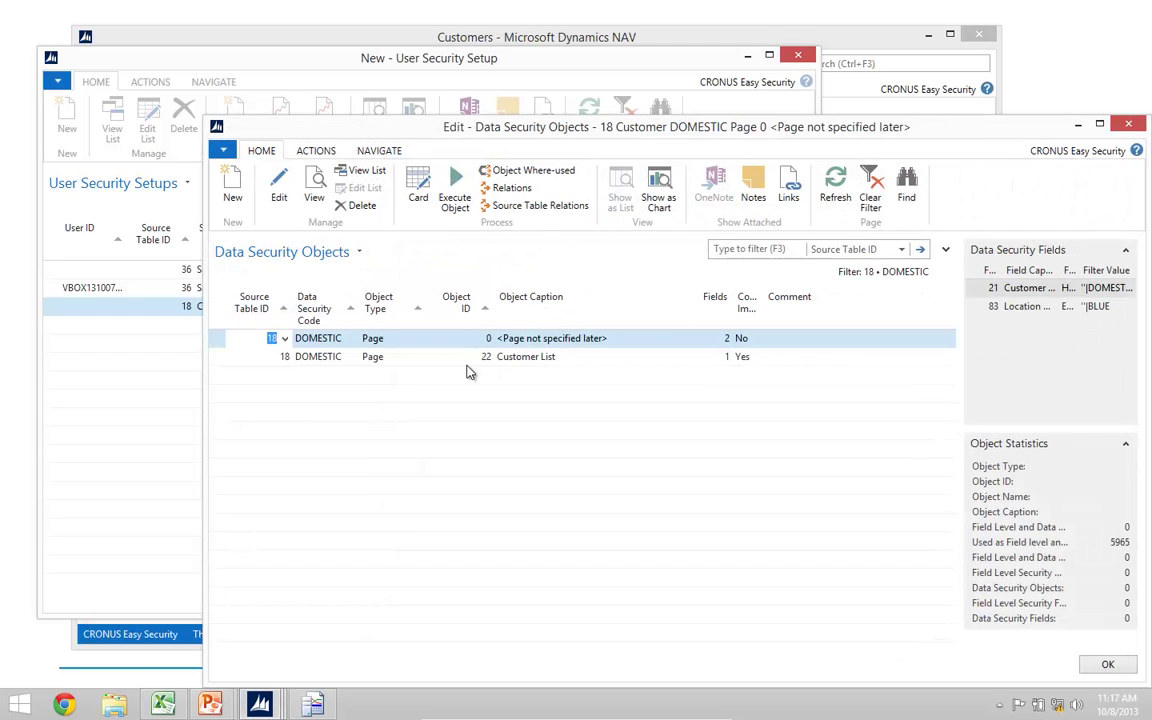
{"action": "left_click", "coordinate": [391, 357]}
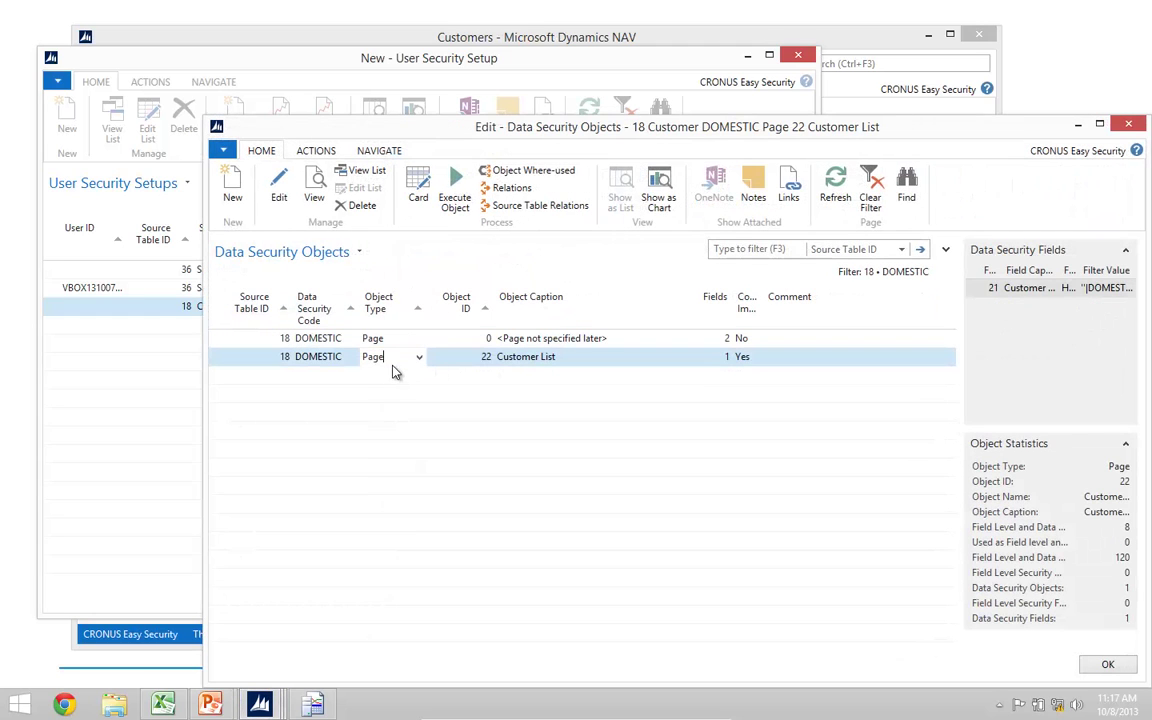
{"action": "left_click", "coordinate": [410, 198]}
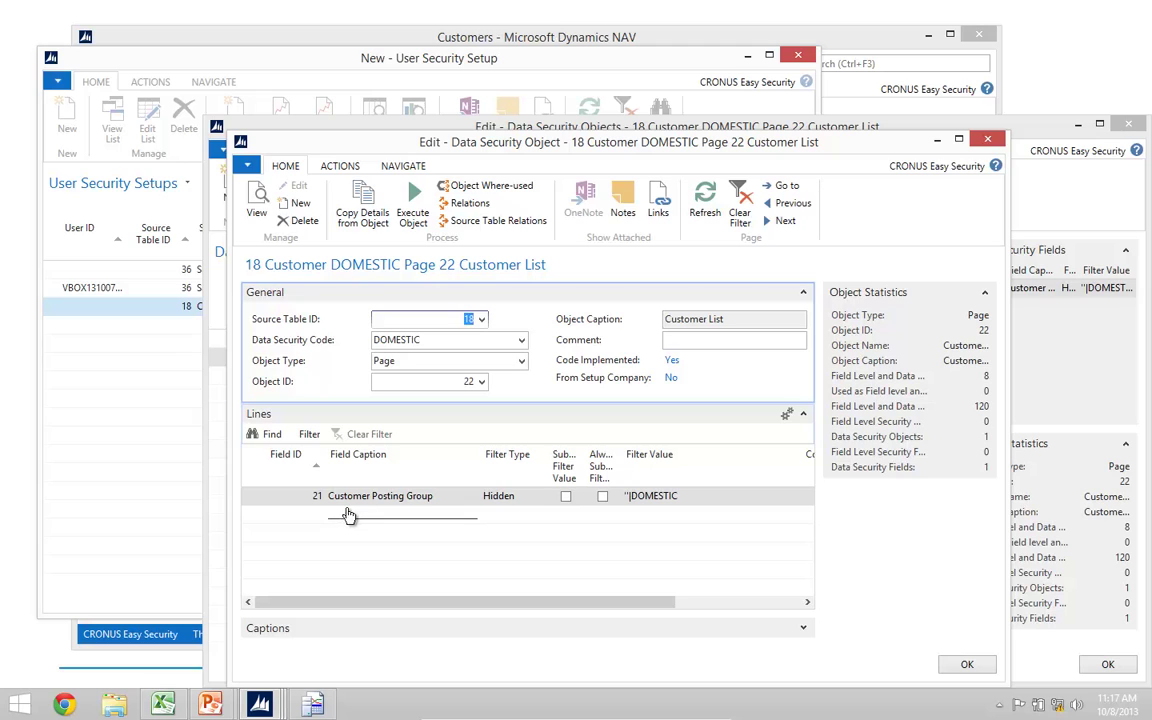
{"action": "key", "text": "Escape"}
{"action": "left_click", "coordinate": [507, 338]}
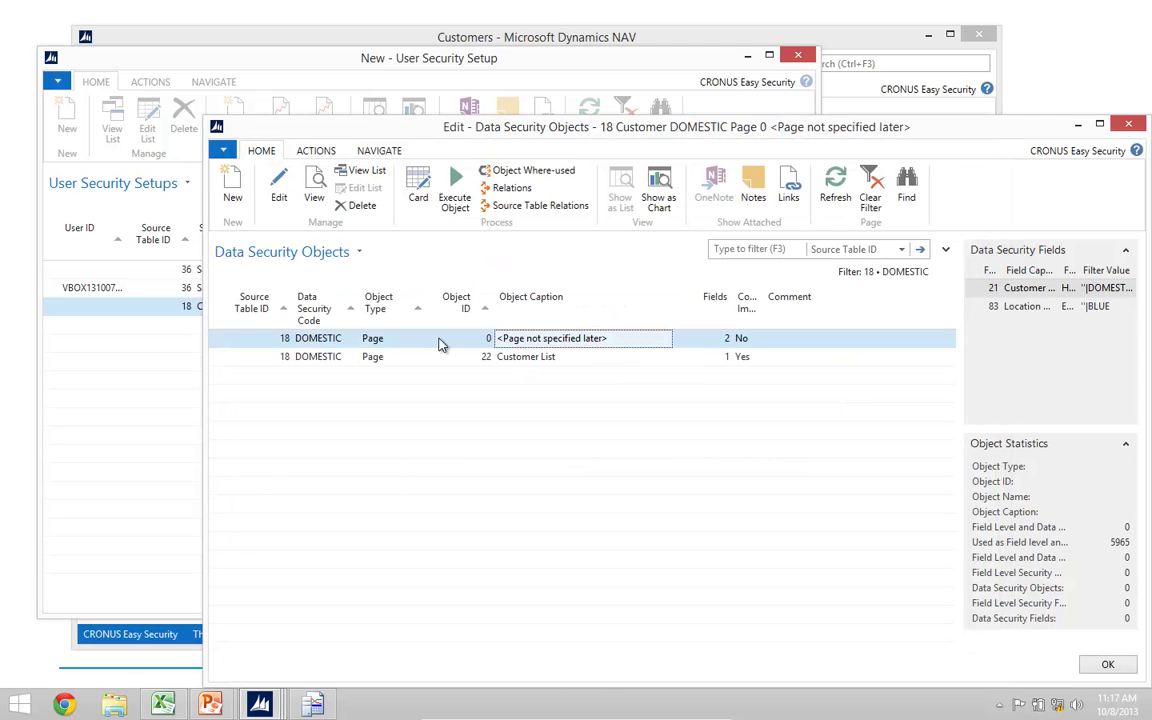
{"action": "left_click", "coordinate": [419, 200]}
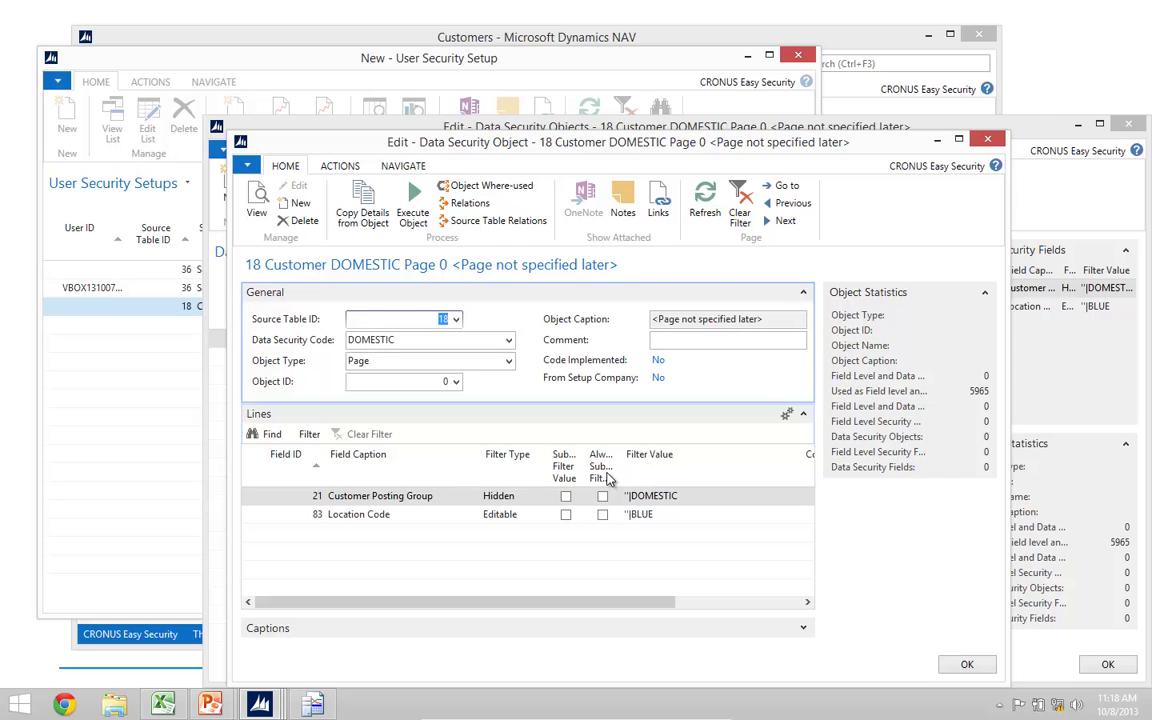
{"action": "key", "text": "Escape"}
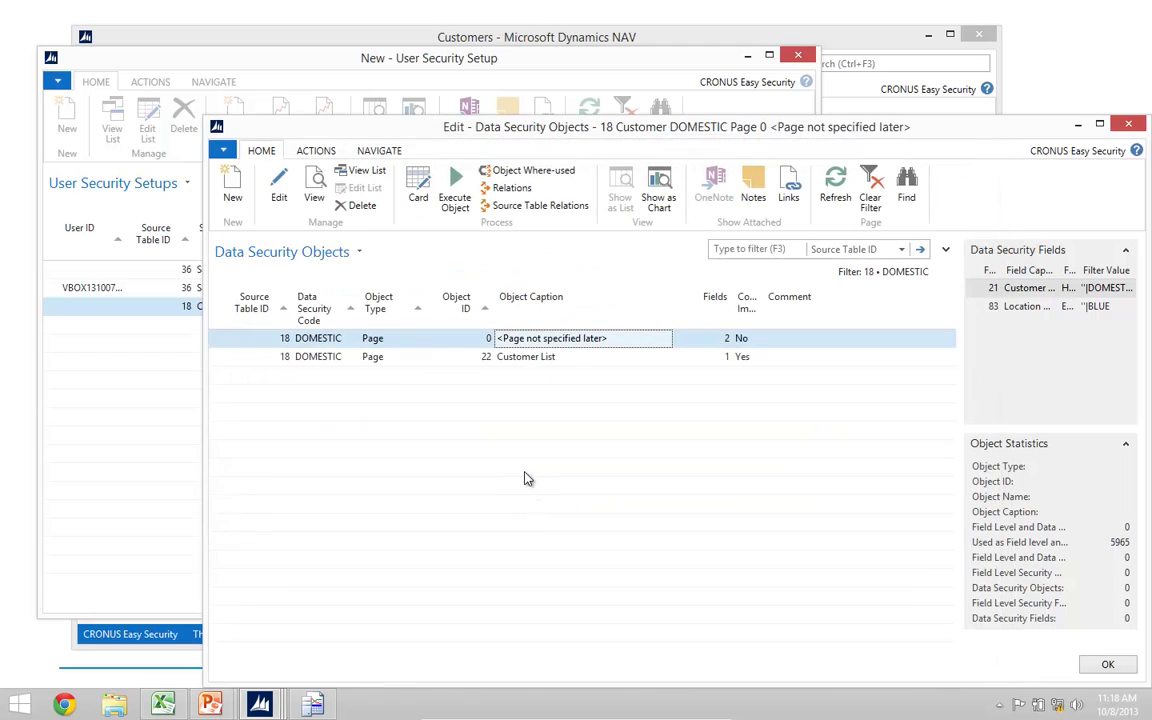
Close the data security objects and assign the DOMESTIC data security code to the Customer setup line
{"action": "key", "text": "Escape"}
{"action": "key", "text": "Return"}
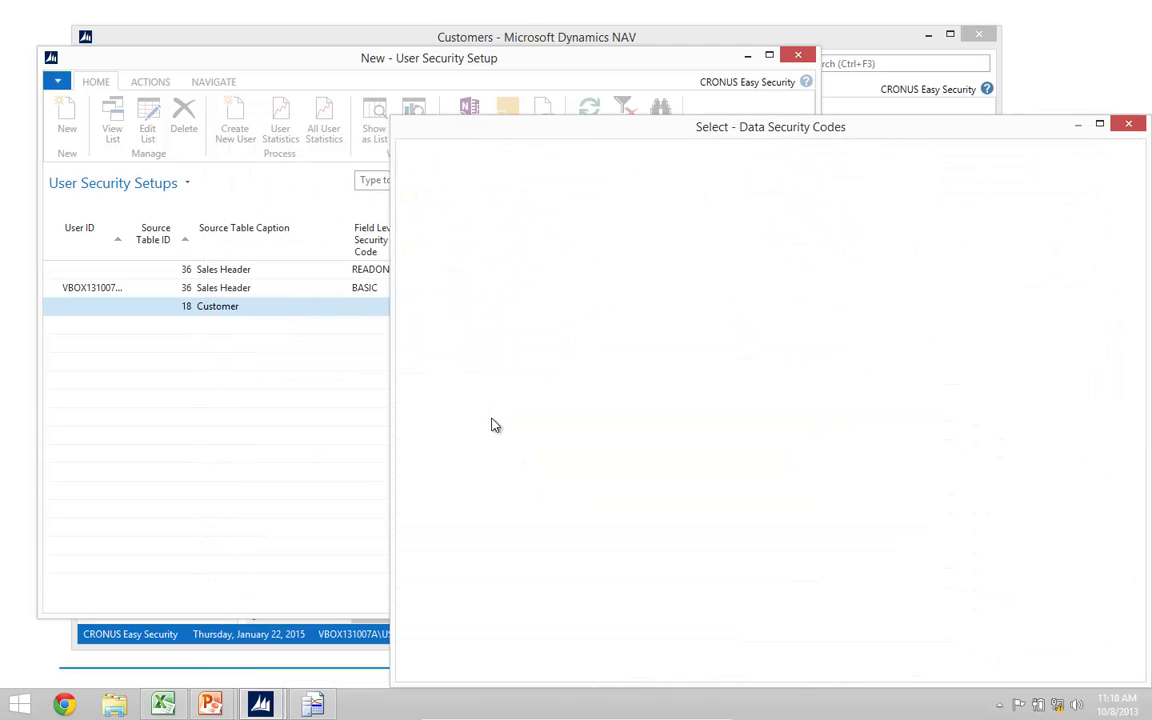
{"action": "key", "text": "Up"}
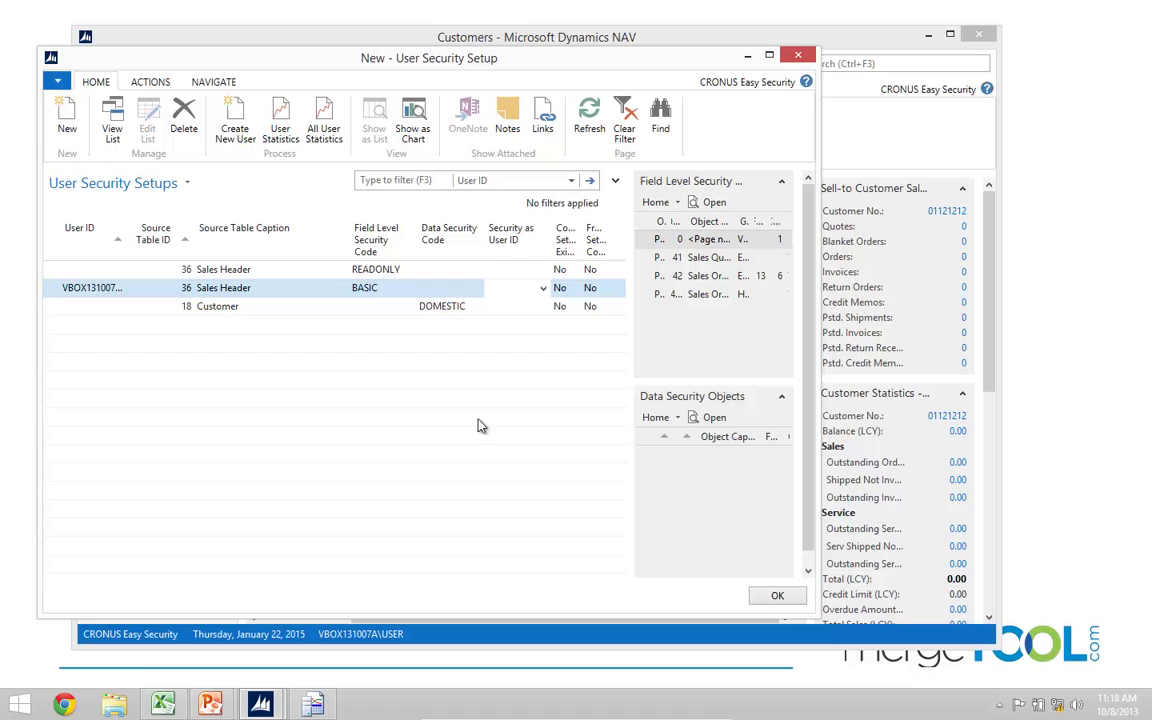
Reopen the Customers list from Order Processing and check the Location Code and Customer Posting Group of the listed customers
{"action": "left_click", "coordinate": [373, 37]}
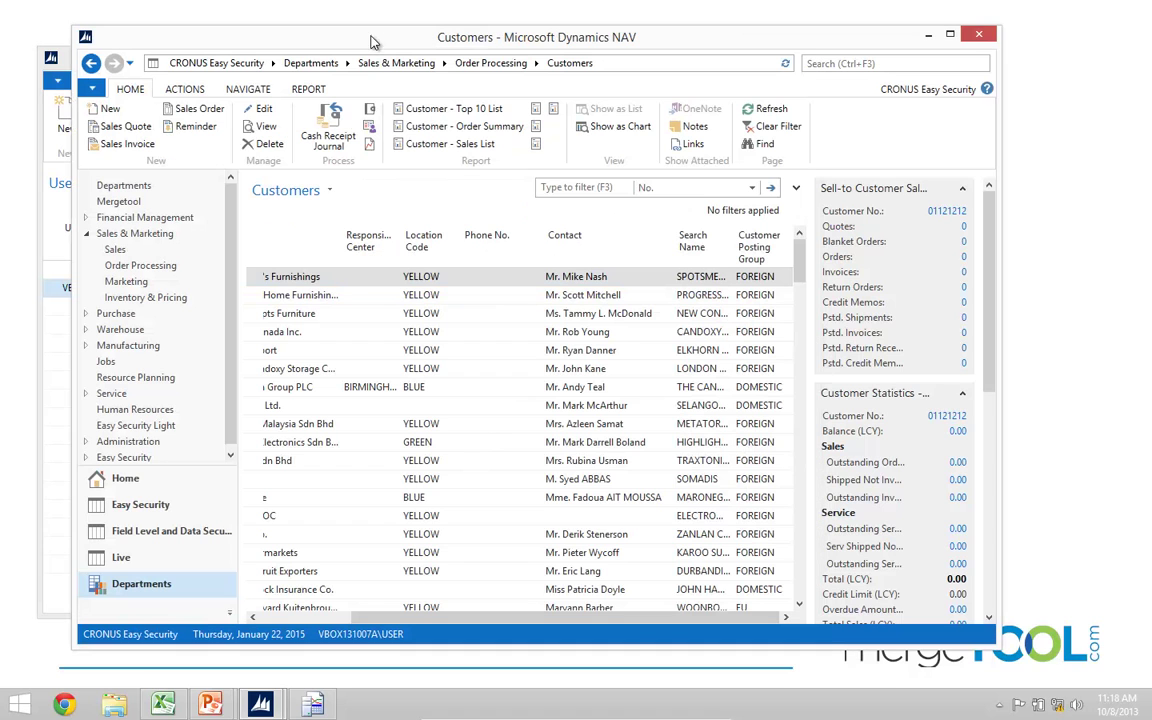
{"action": "left_click", "coordinate": [140, 265]}
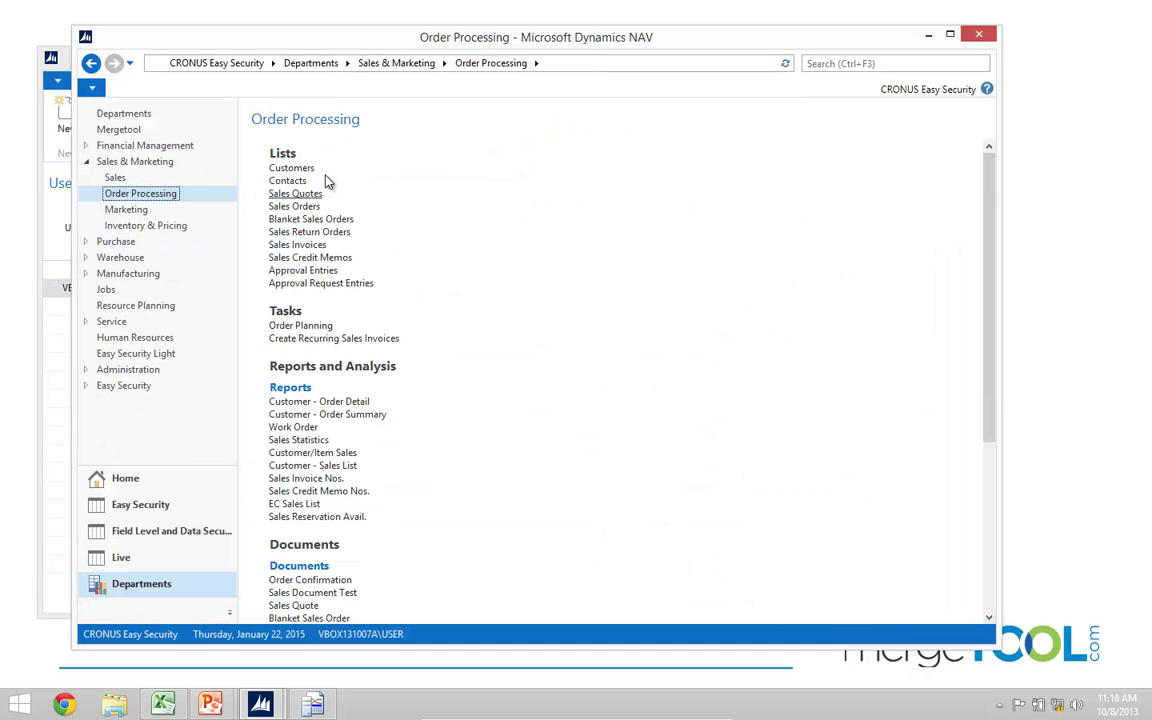
{"action": "left_click", "coordinate": [294, 170]}
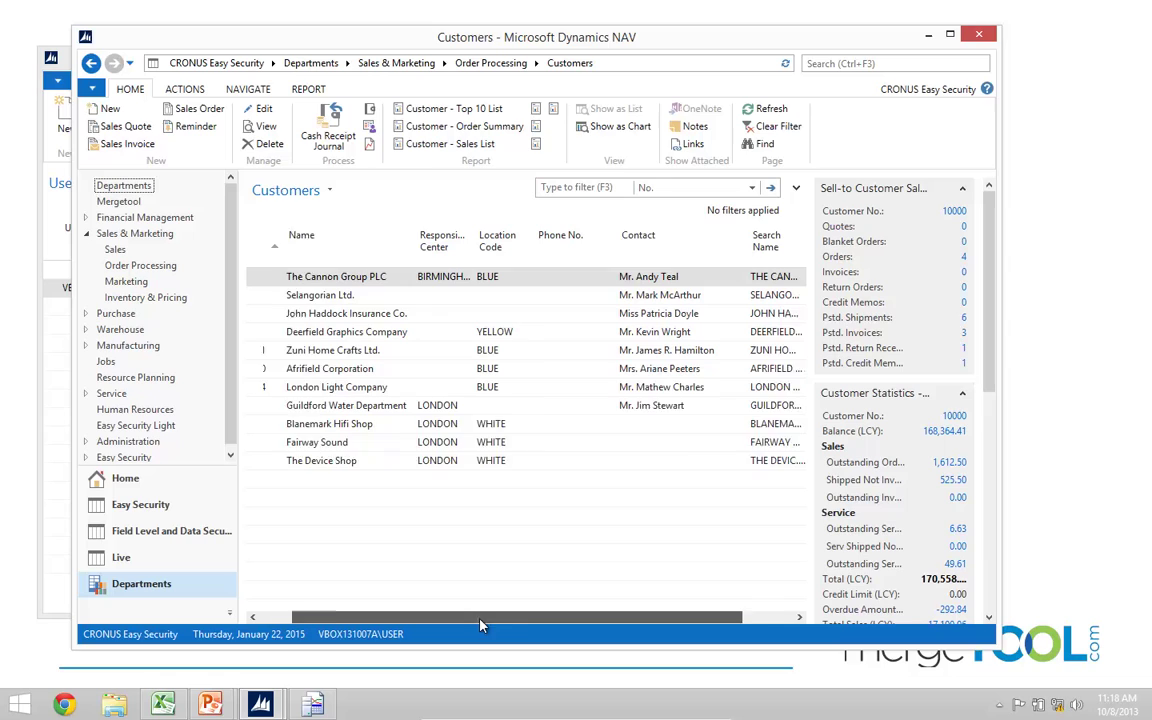
{"action": "left_click_drag", "start_coordinate": [480, 625], "coordinate": [658, 509]}
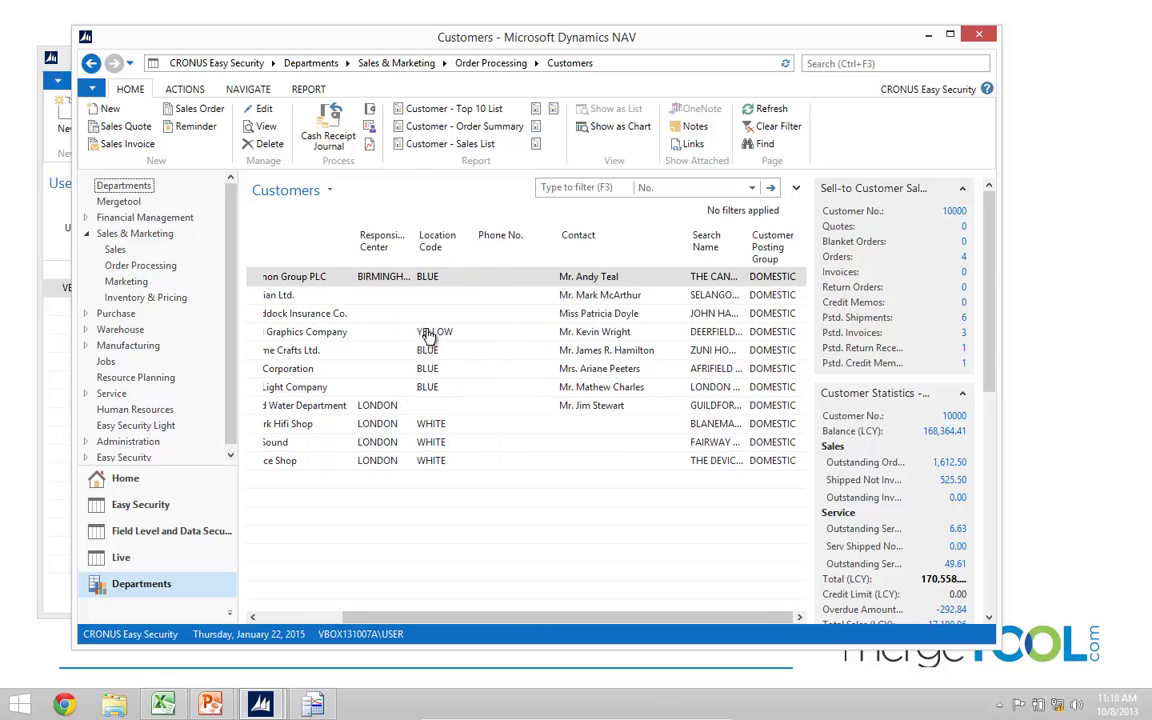
Try to open the customer card for Deerfield Graphics Company, dismiss the notice, check the card shown and close it
{"action": "left_click", "coordinate": [308, 333]}
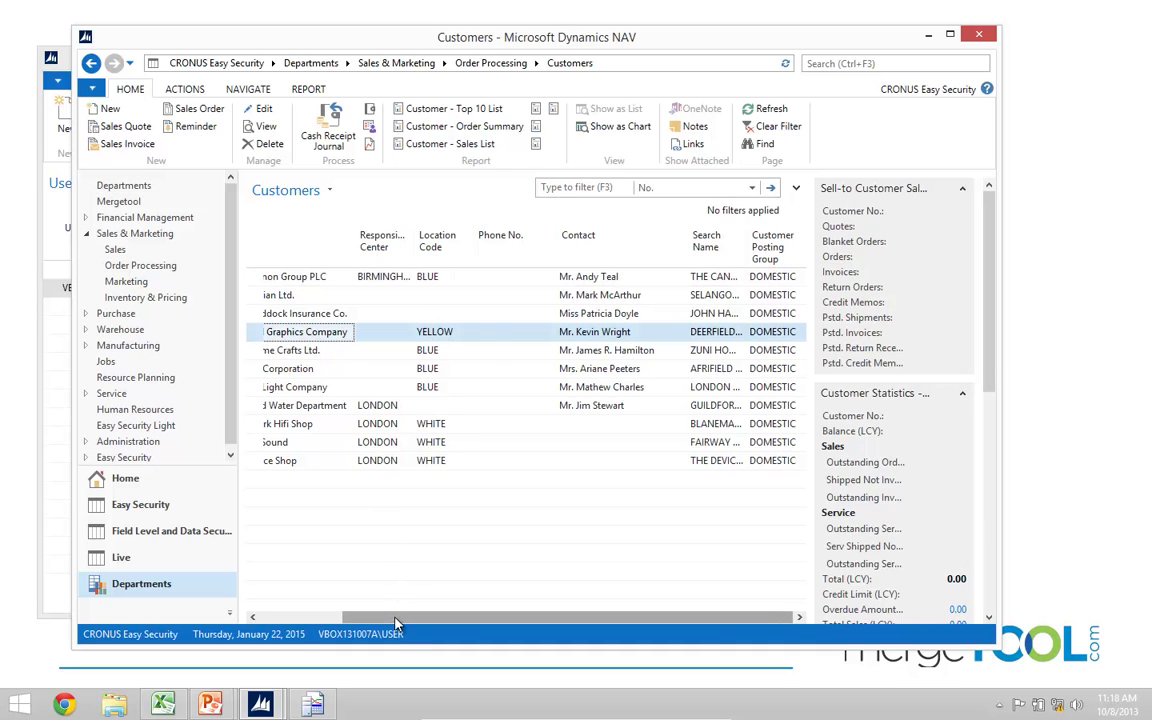
{"action": "left_click_drag", "start_coordinate": [396, 622], "coordinate": [306, 622]}
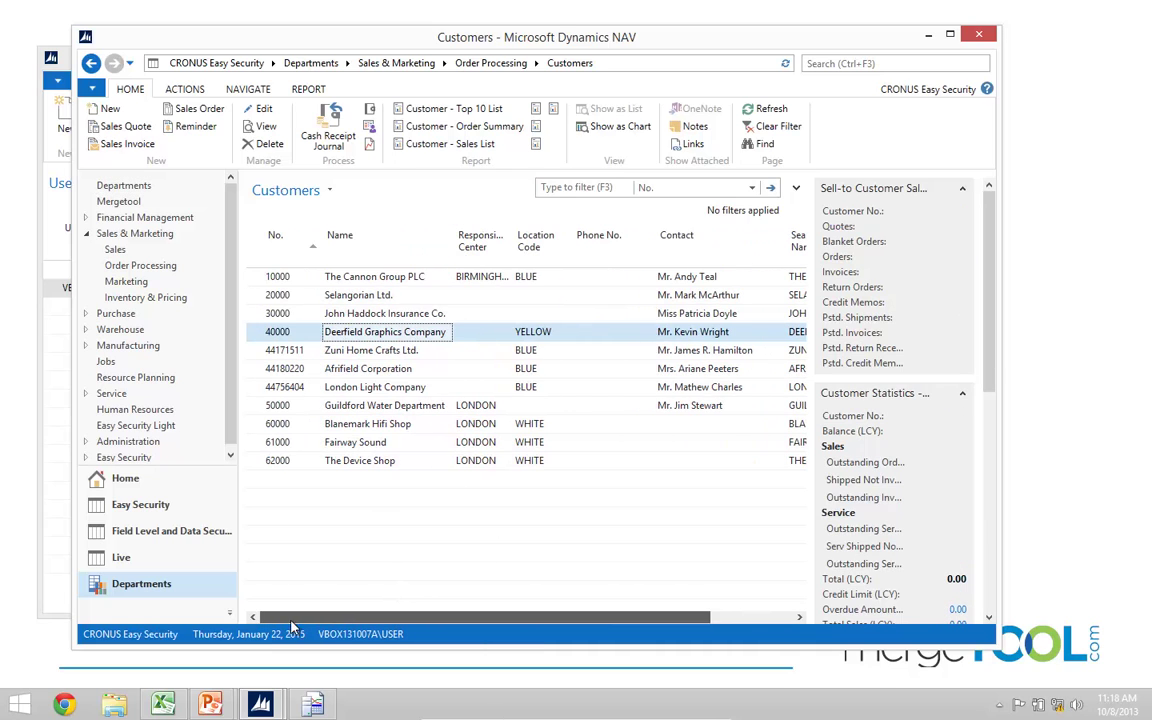
{"action": "double_click", "coordinate": [254, 341]}
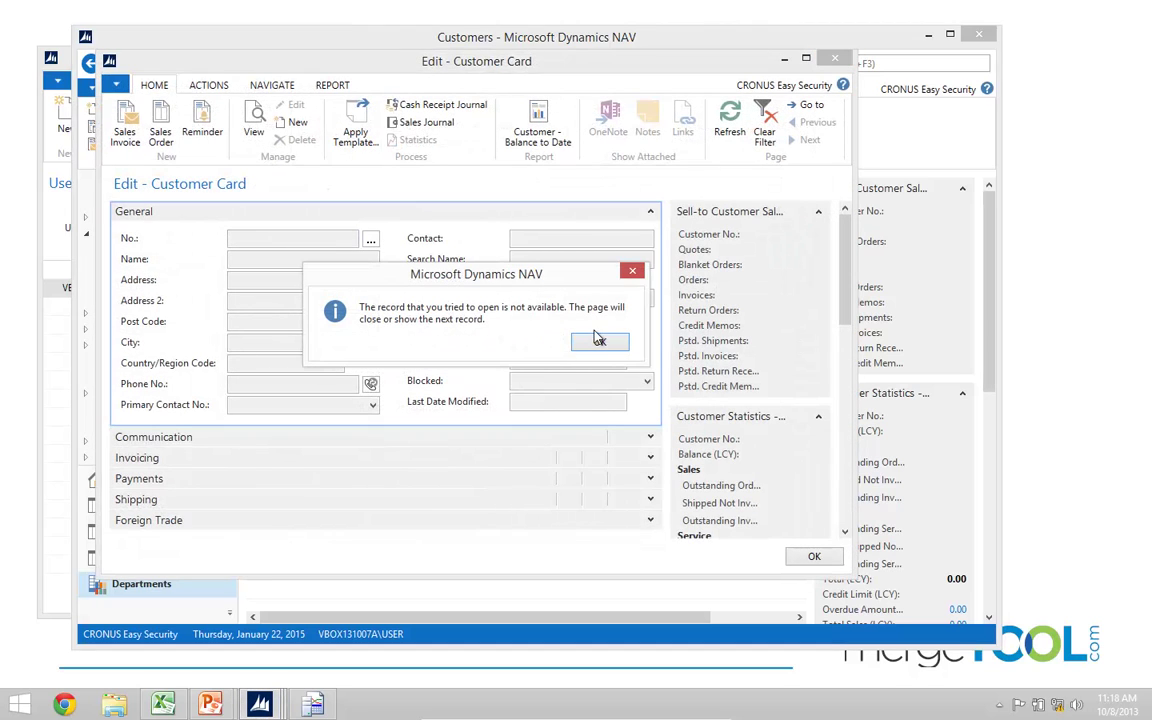
{"action": "left_click", "coordinate": [600, 343]}
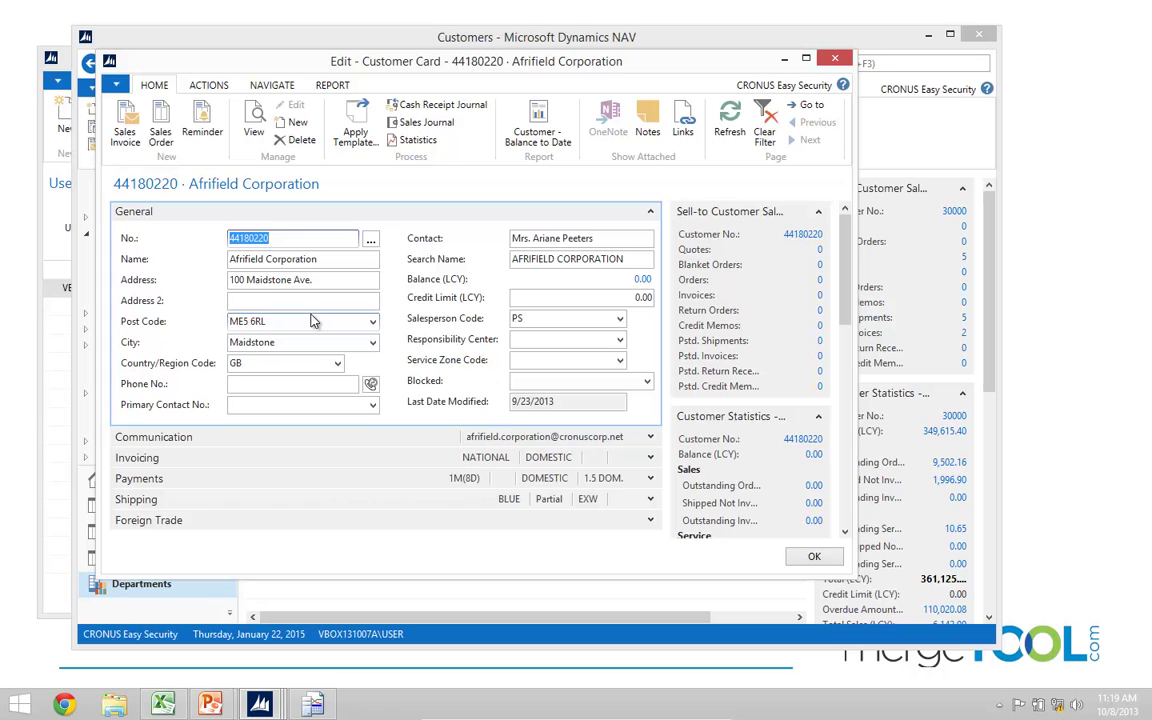
{"action": "key", "text": "Escape"}
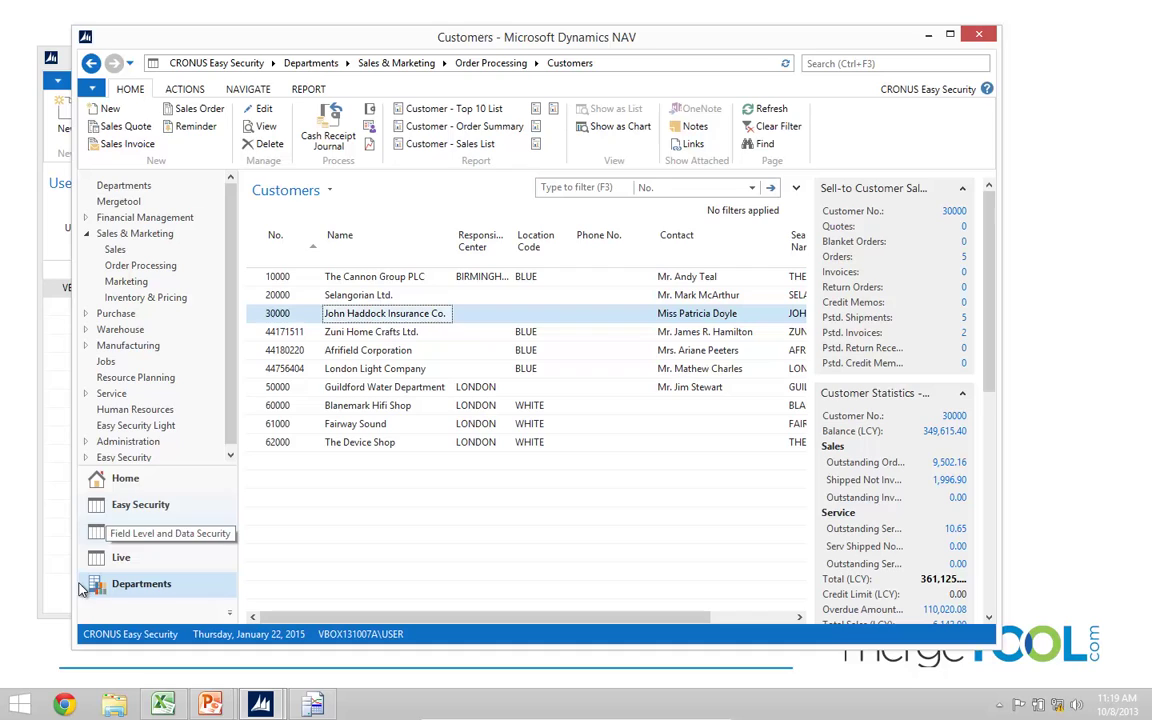
Return to the user security setups, close that window, and switch to the PowerPoint slide show
{"action": "left_click", "coordinate": [57, 614]}
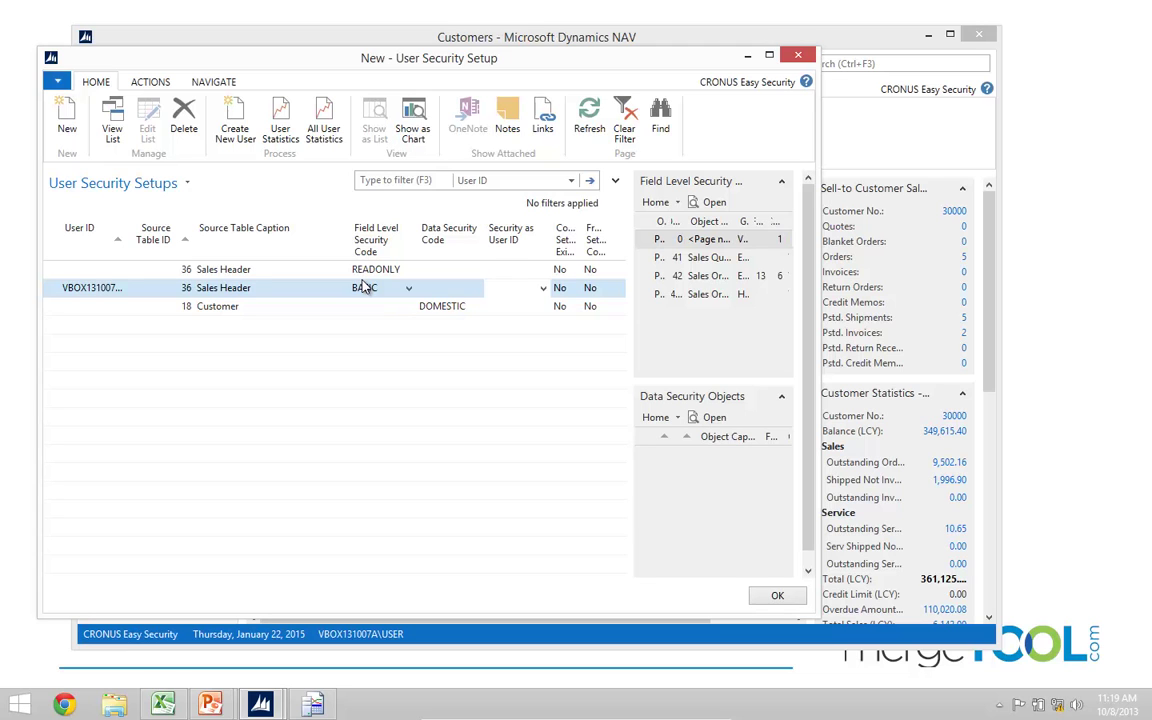
{"action": "key", "text": "Escape"}
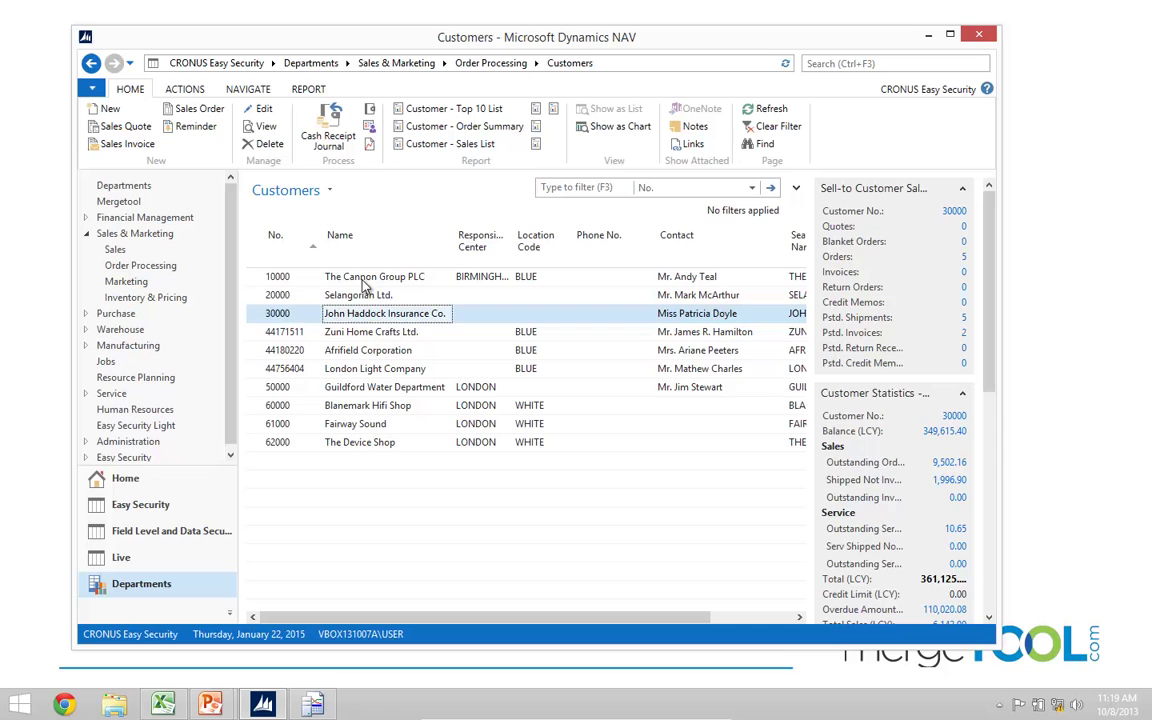
{"action": "key", "text": "alt+Tab"}
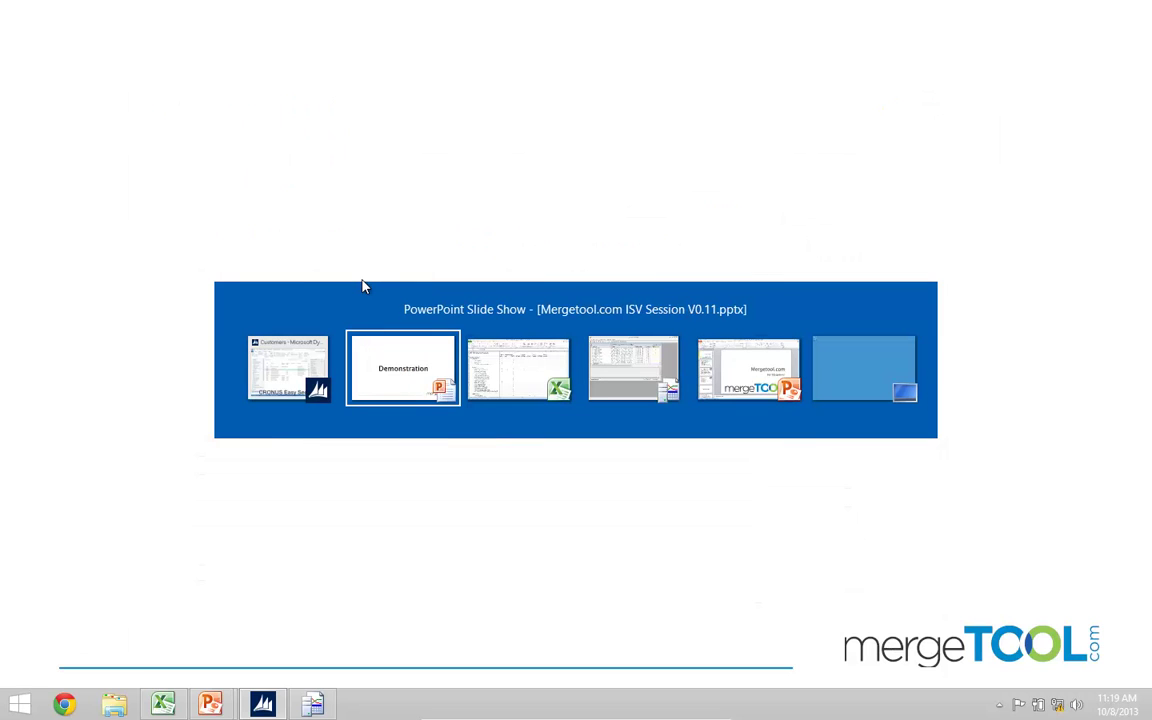